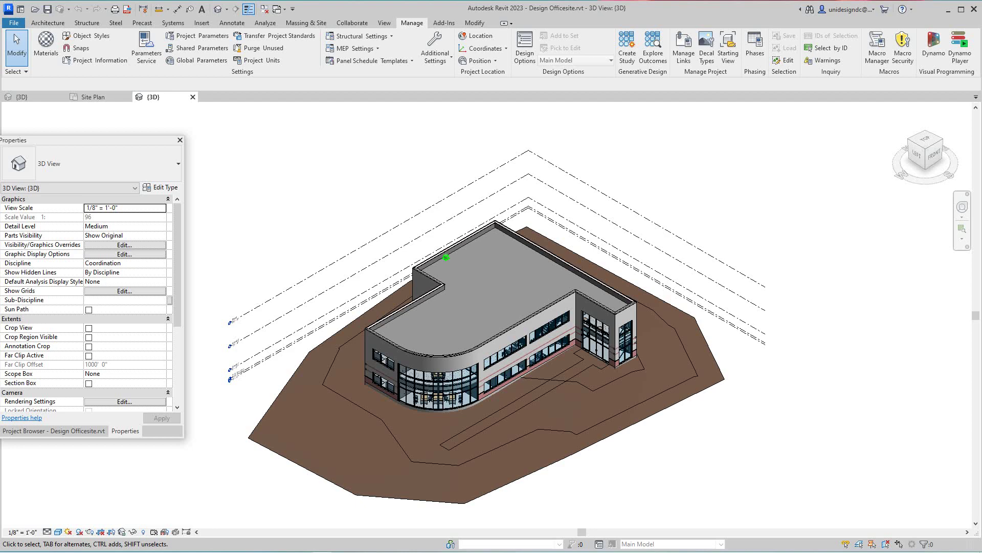
# Choose Concrete - Cast-in-Place Concrete as the material for the walkway subregion leading to the building entrance
pyautogui.scroll(1, 678, 453)
pyautogui.moveTo(678, 453); pyautogui.dragTo(725, 463, button='middle')
pyautogui.scroll(1, 701, 443)
pyautogui.scroll(1, 700, 442)
pyautogui.scroll(-1, 725, 462)
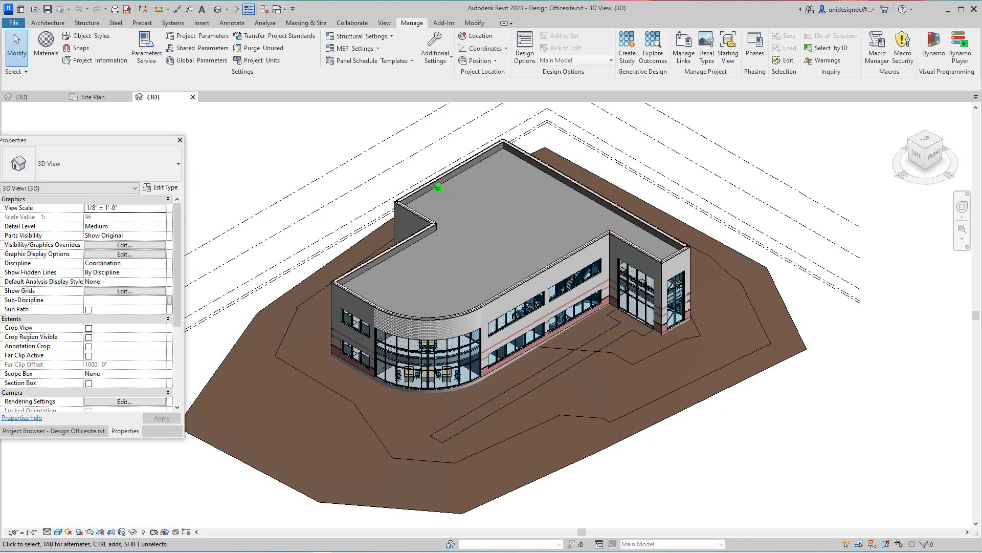
pyautogui.moveTo(438, 188); pyautogui.dragTo(439, 170, button='middle')
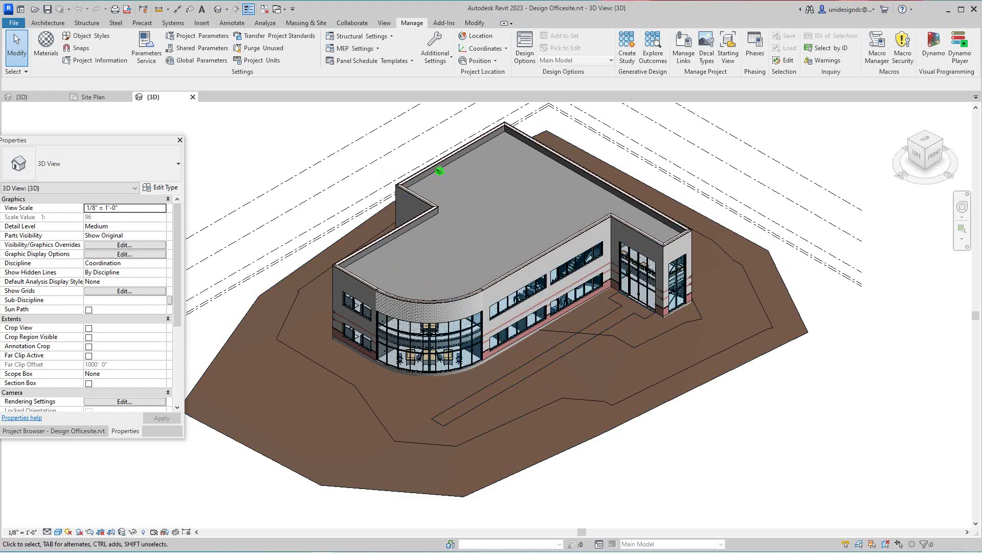
pyautogui.scroll(2, 542, 453)
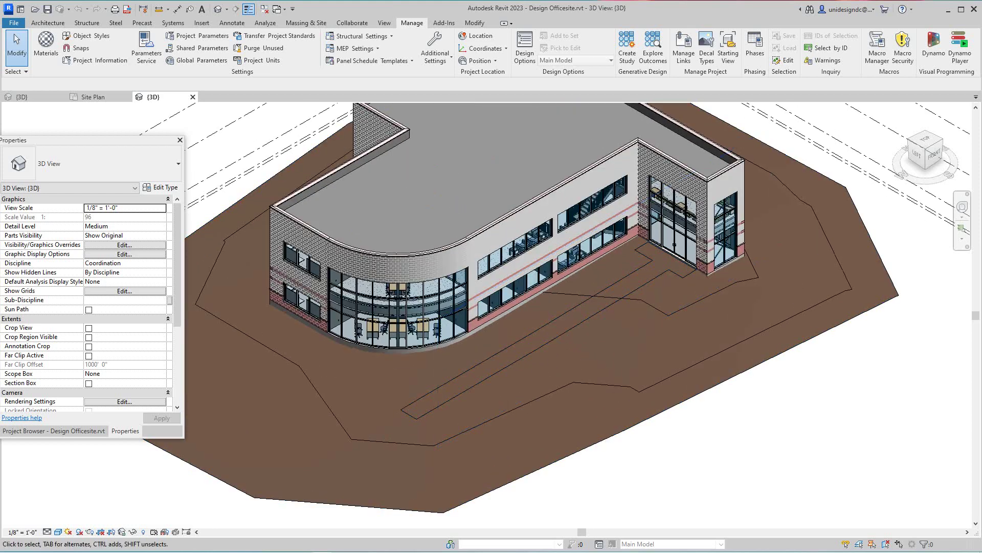
pyautogui.click(494, 362)
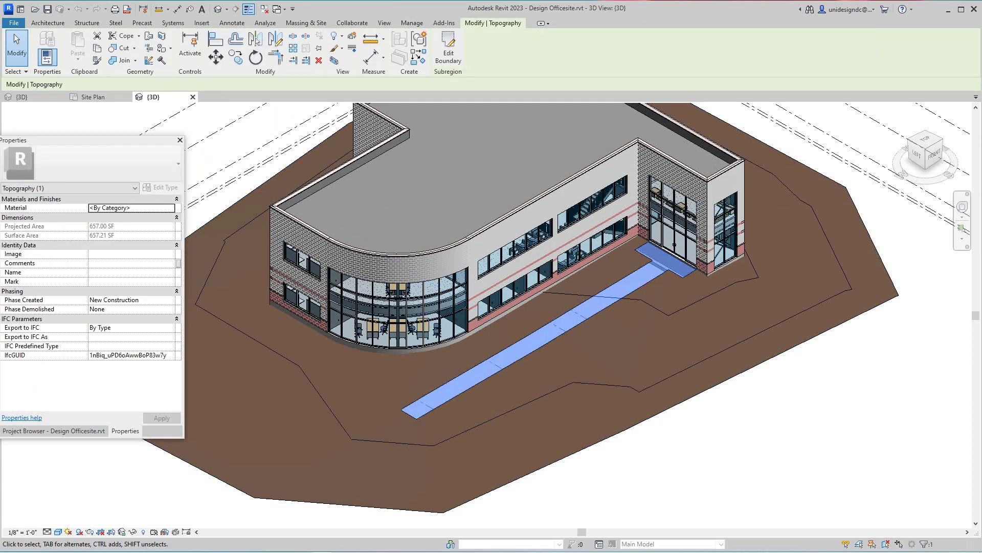
pyautogui.click(131, 208)
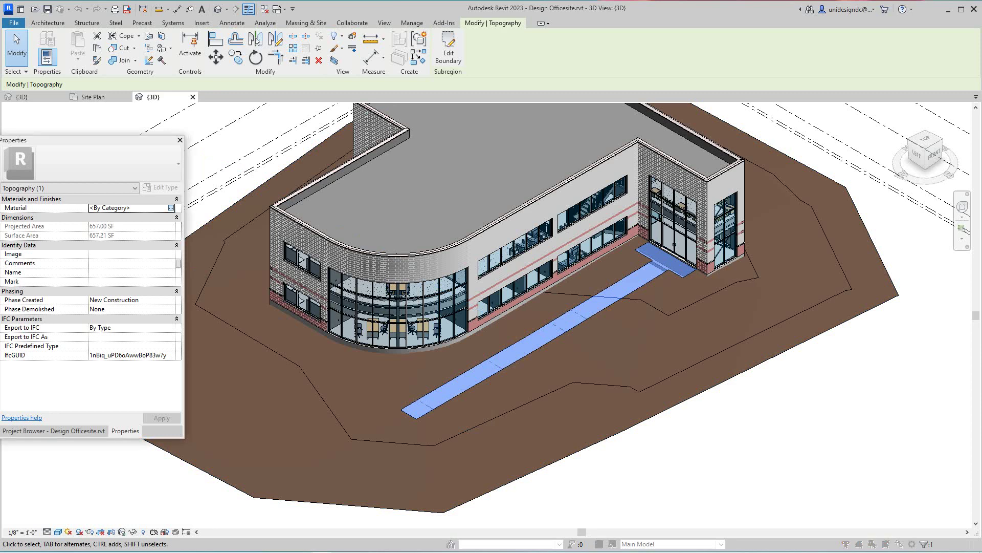
pyautogui.click(171, 207)
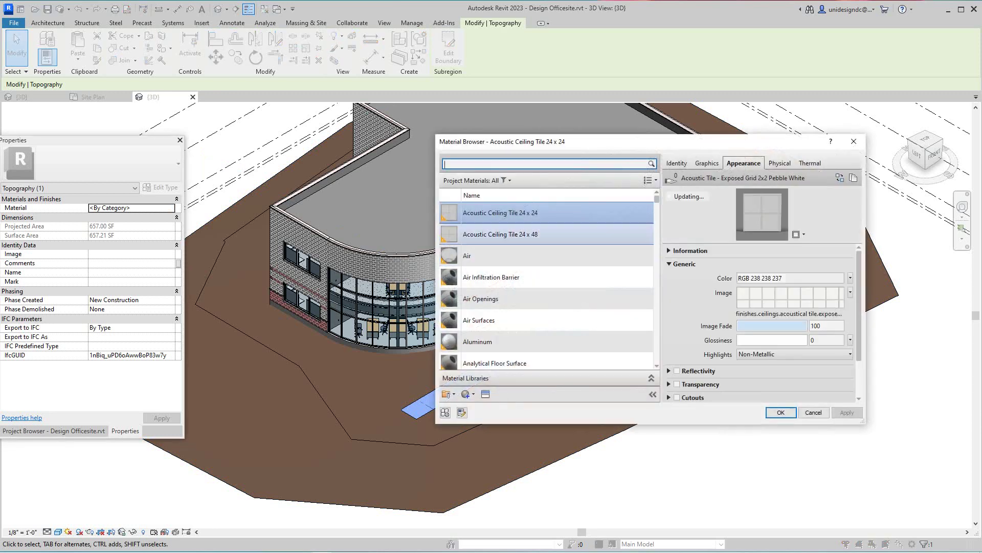
pyautogui.scroll(-4, 548, 226)
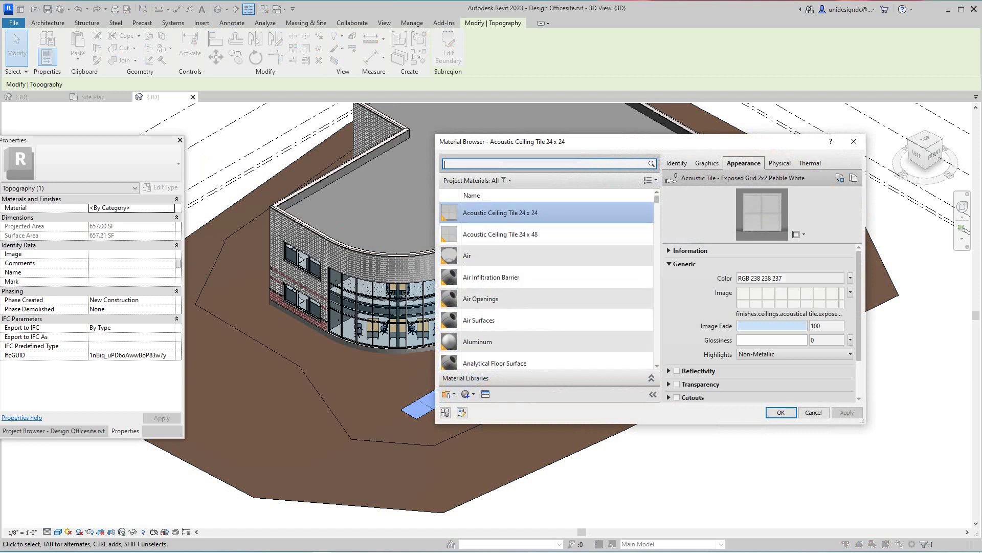
pyautogui.write('conc')
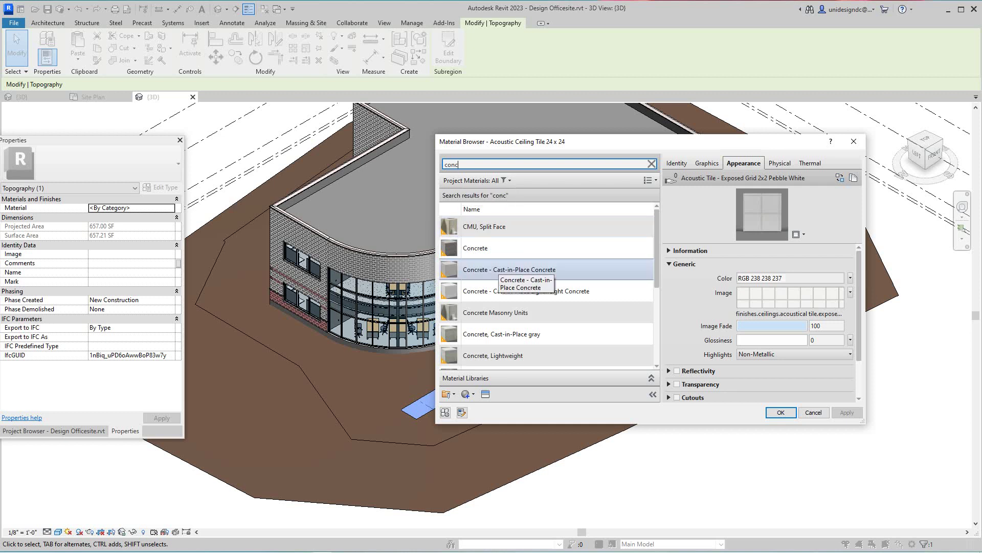
pyautogui.click(501, 270)
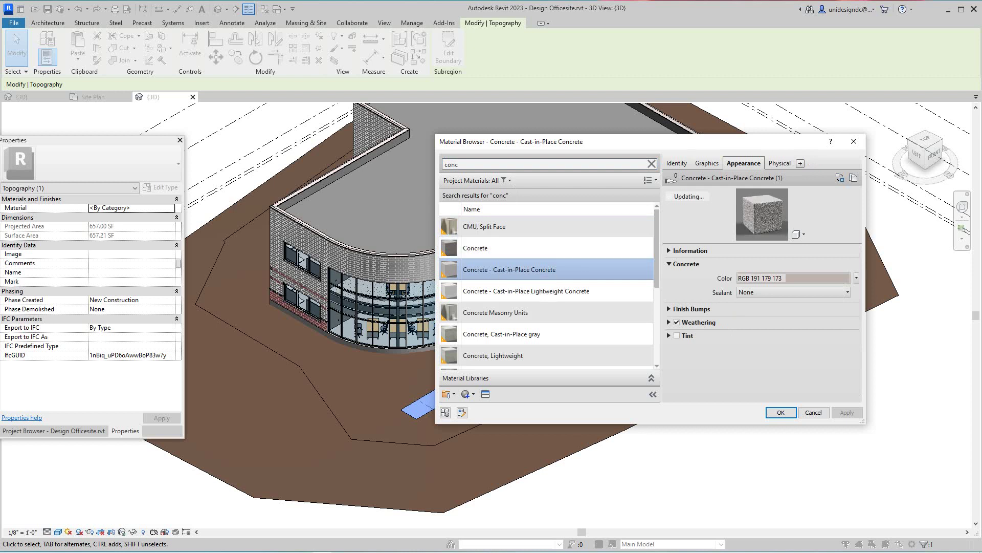
# Turn on Use Render Appearance for the concrete's shading and apply the material to the walkway subregion
pyautogui.click(707, 164)
pyautogui.click(740, 191)
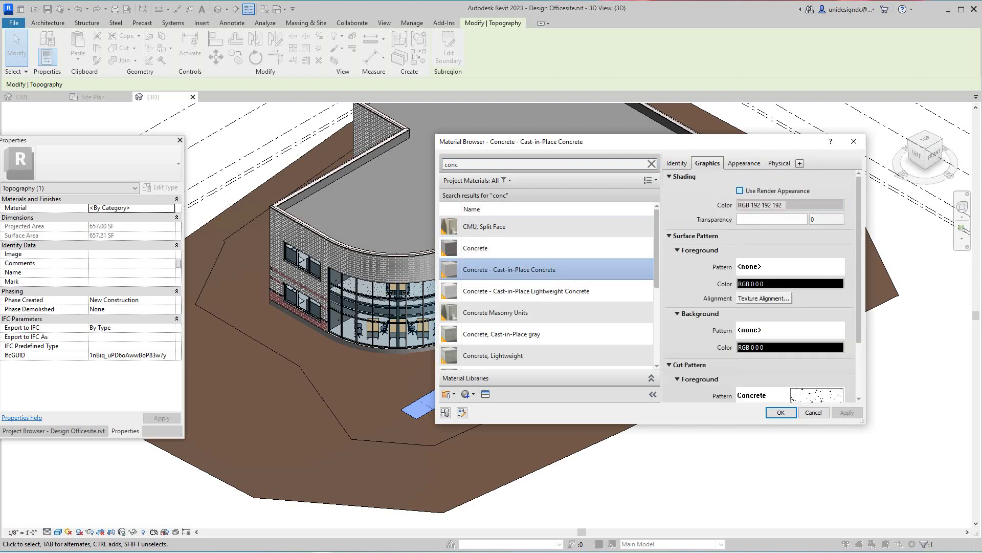
pyautogui.click(744, 163)
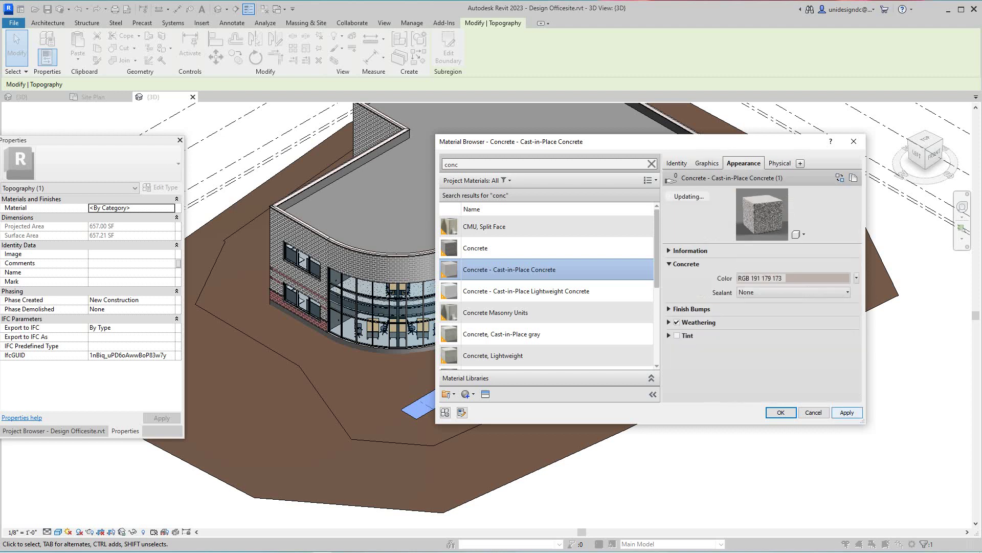
pyautogui.click(847, 412)
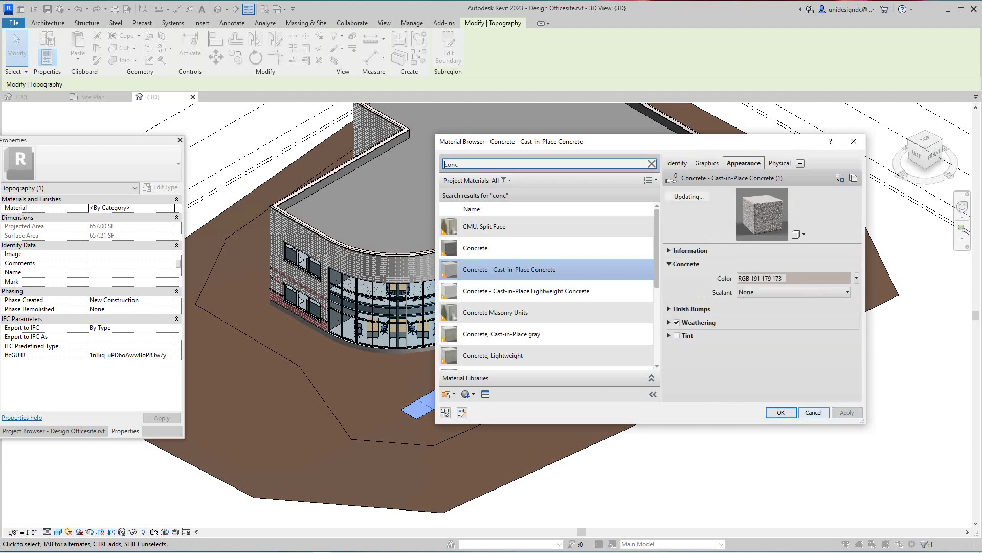
pyautogui.click(781, 413)
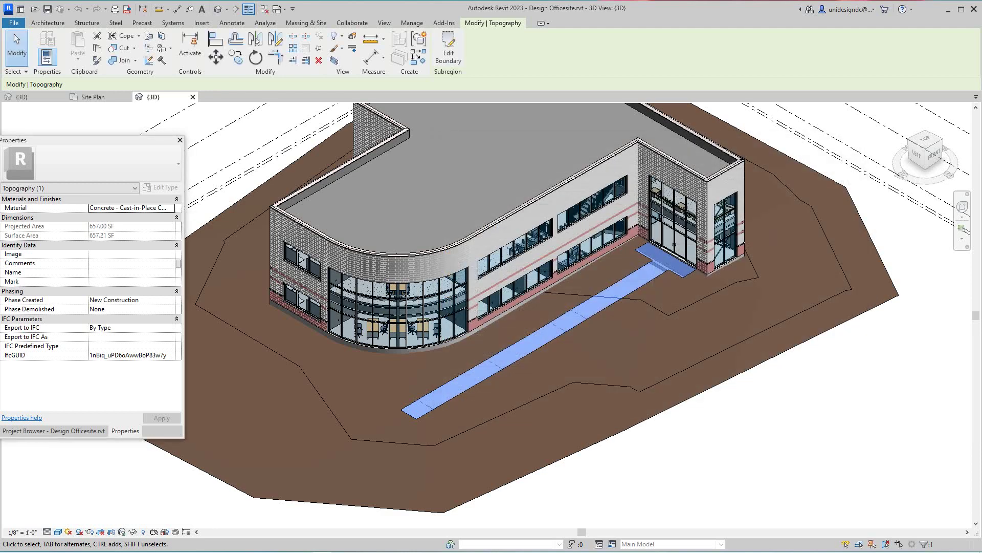
pyautogui.press('Escape')
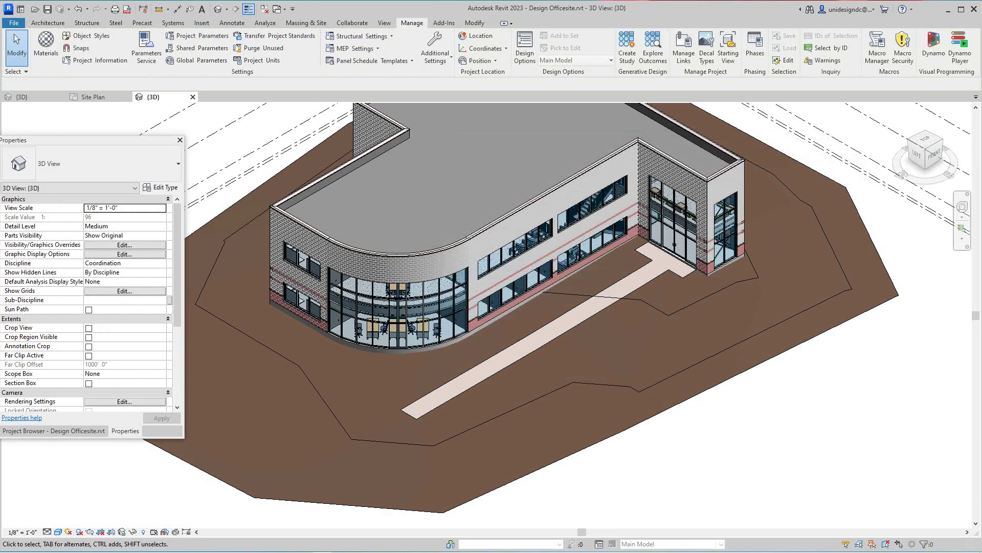
# Open the material choice for the main topography surface around the building and search the project materials for "grass"
pyautogui.scroll(-2, 444, 388)
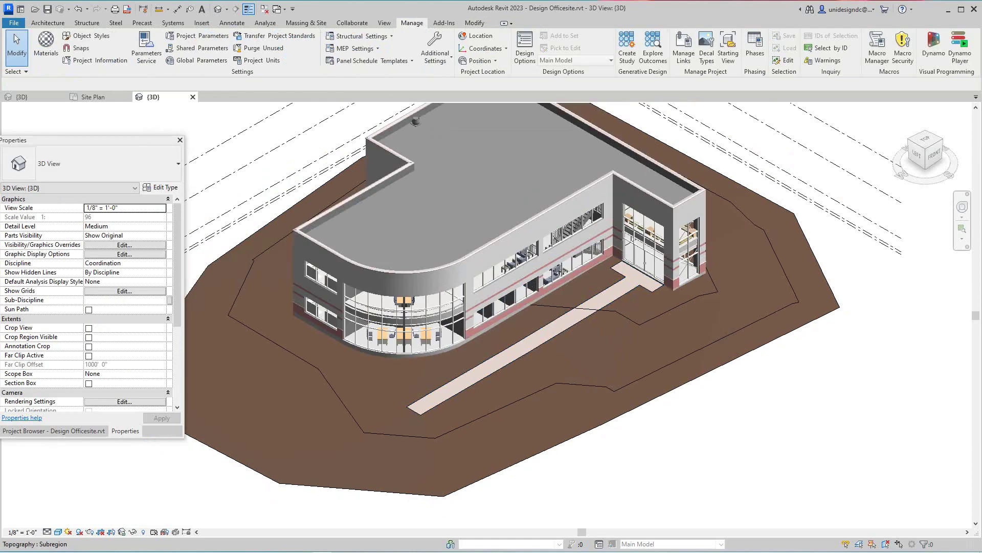
pyautogui.keyDown('shift'); pyautogui.moveTo(419, 157); pyautogui.dragTo(420, 157, button='middle'); pyautogui.keyUp('shift')
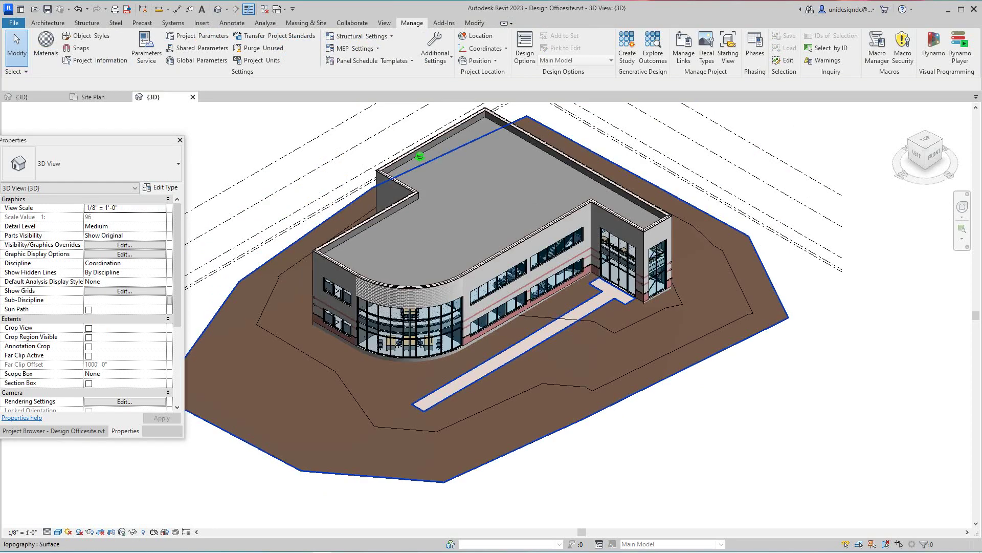
pyautogui.click(594, 415)
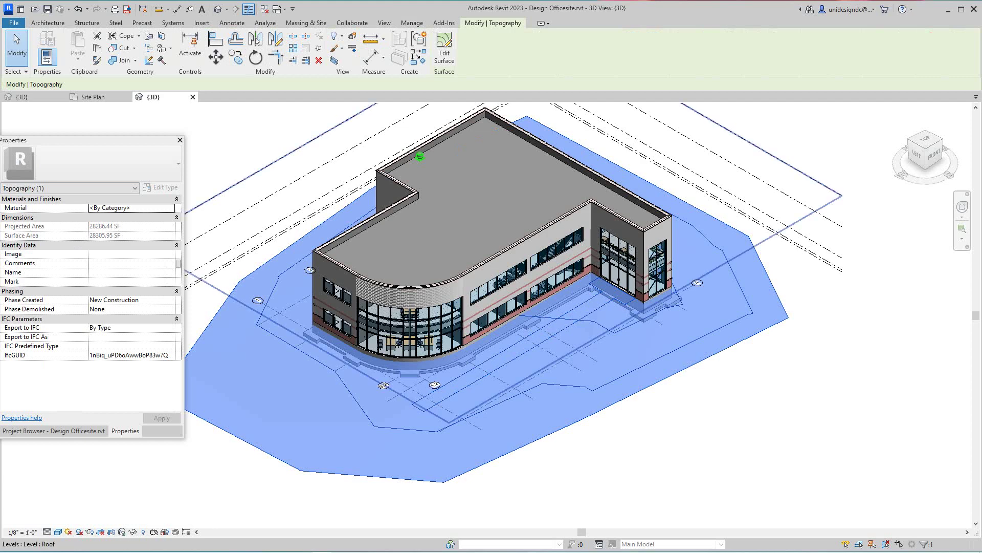
pyautogui.click(172, 208)
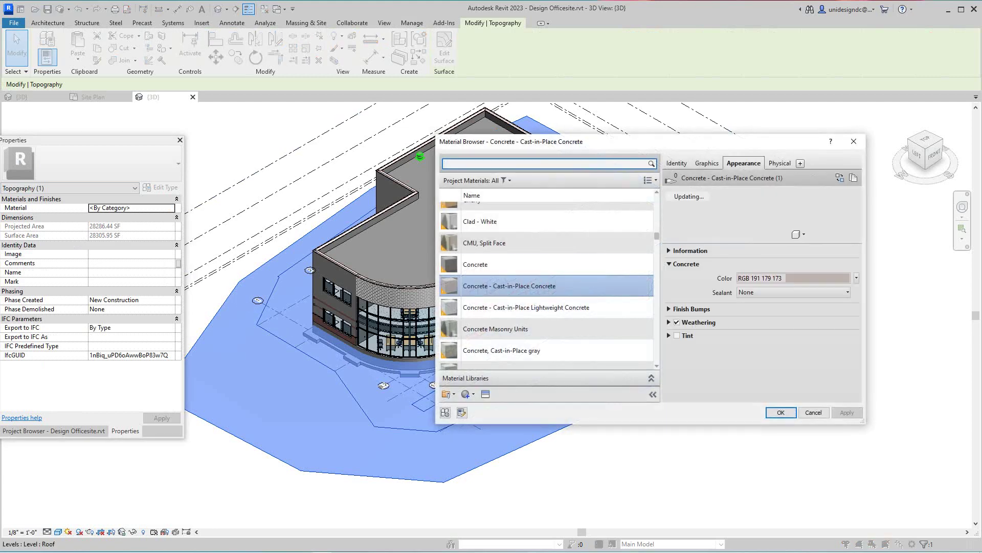
pyautogui.scroll(-3, 547, 243)
pyautogui.scroll(4, 547, 243)
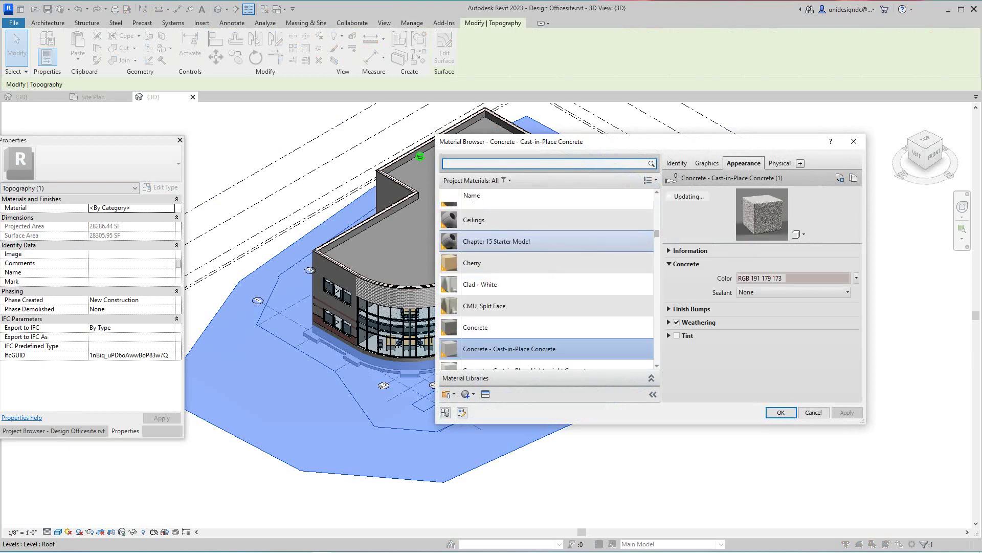
pyautogui.write('gr')
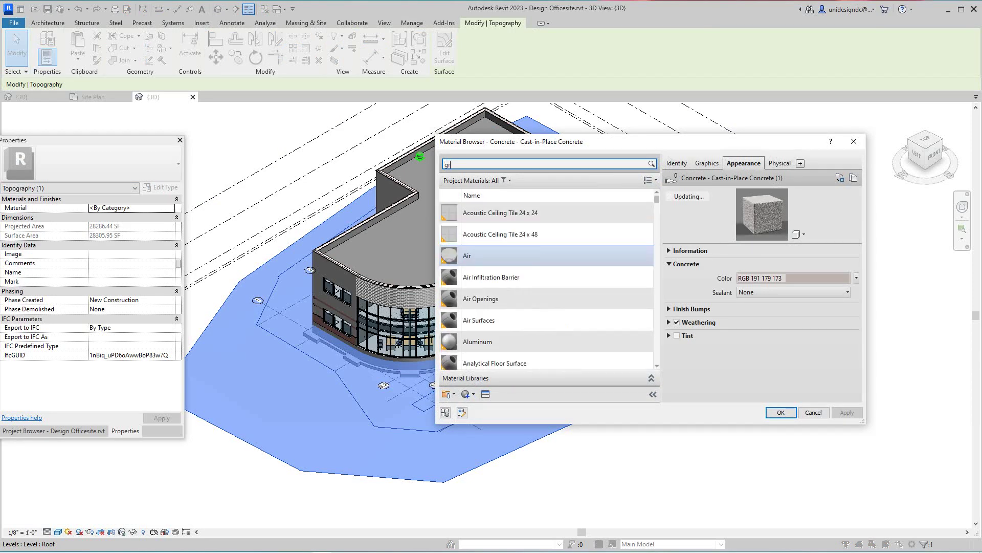
pyautogui.write('ass')
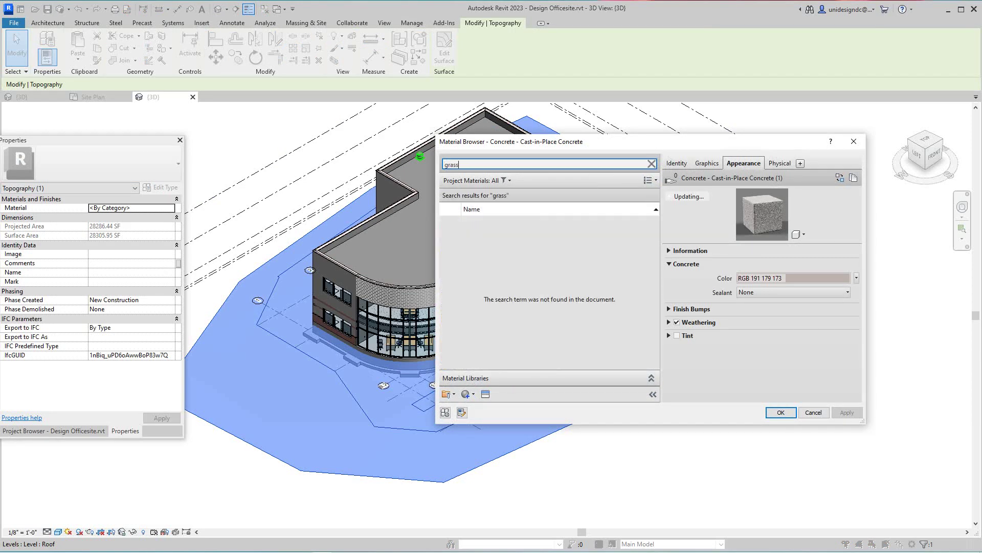
pyautogui.press('Return')
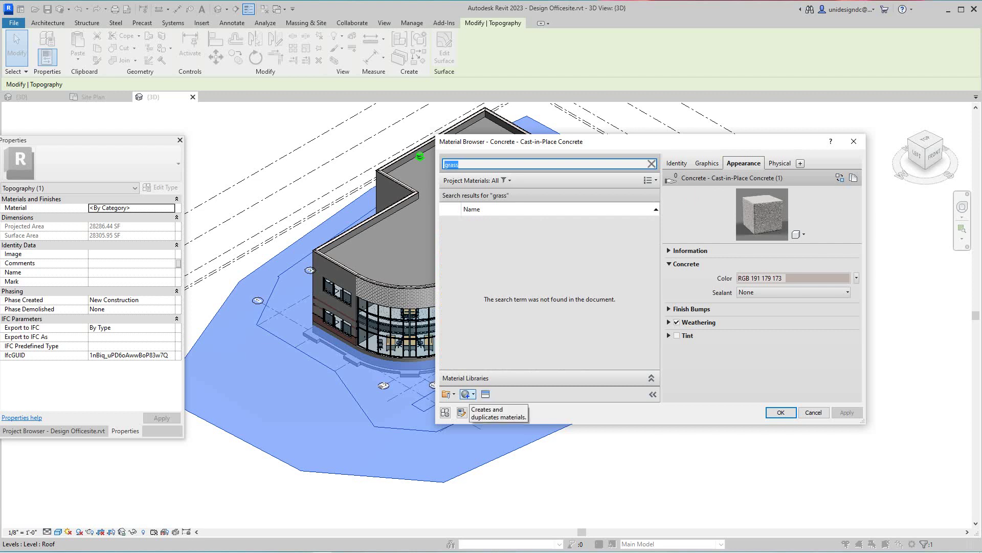
# Create a new project material and name it Grass
pyautogui.click(468, 394)
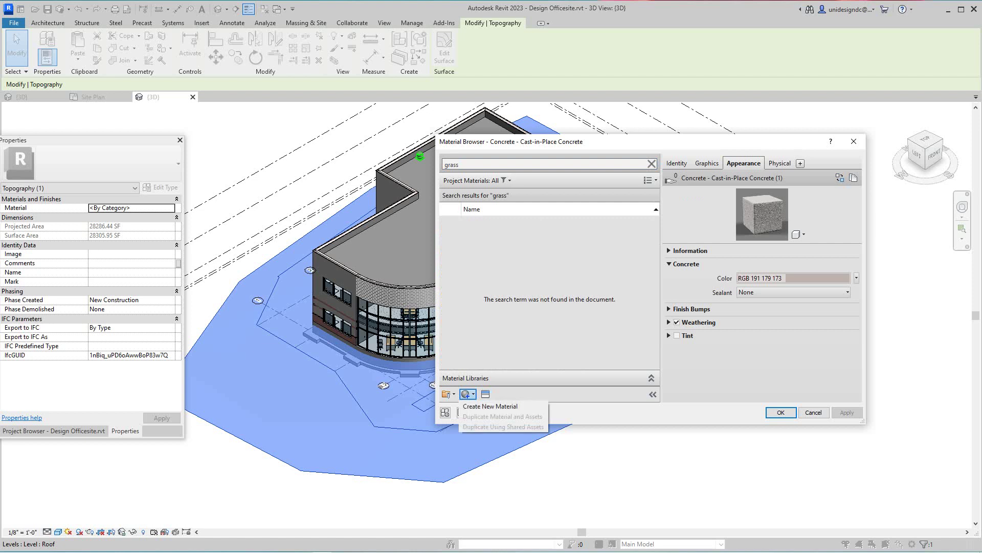
pyautogui.click(490, 405)
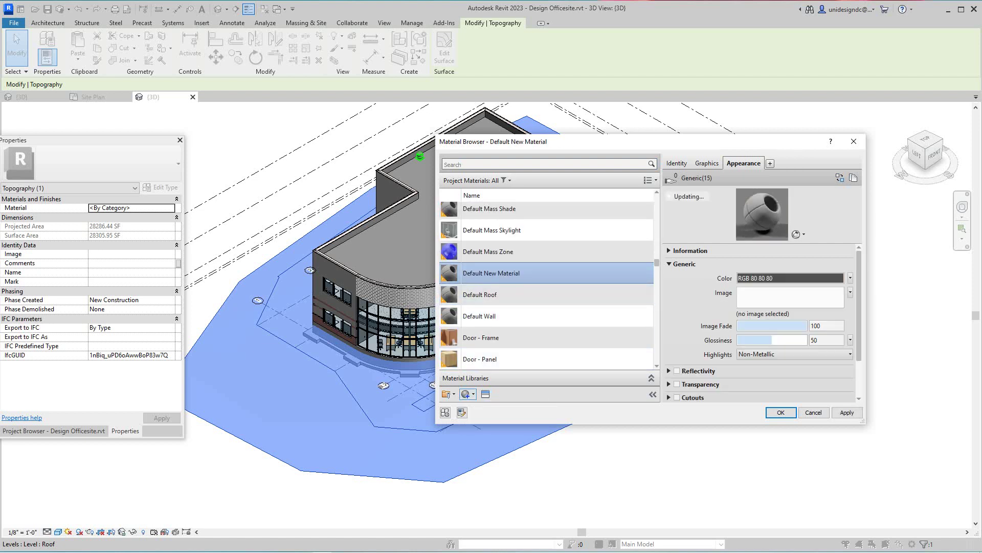
pyautogui.rightClick(494, 272)
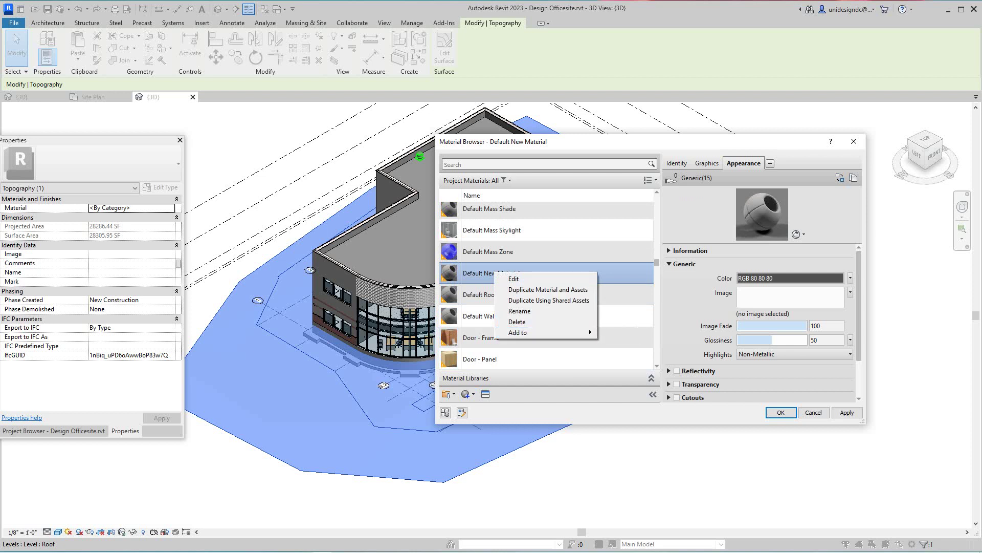
pyautogui.click(519, 310)
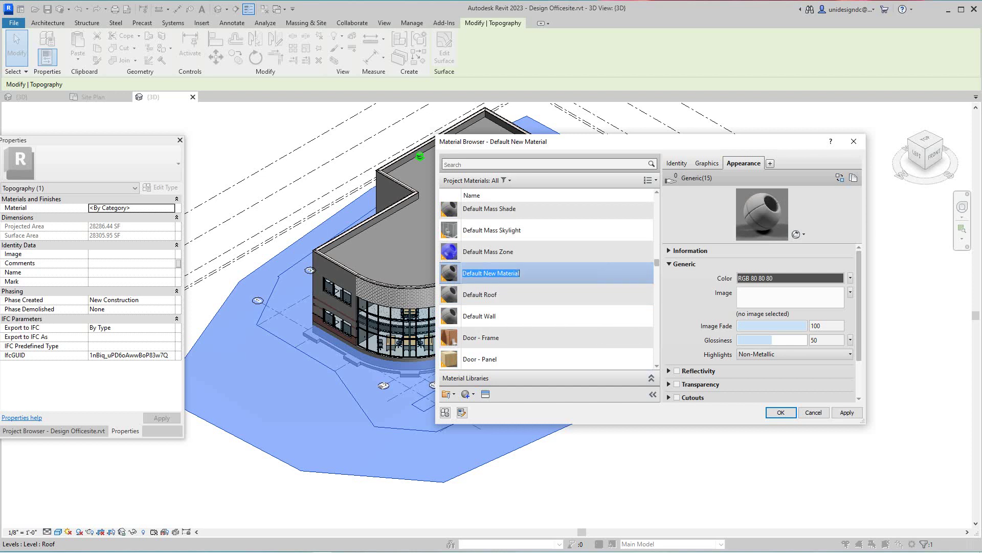
pyautogui.write('Gr')
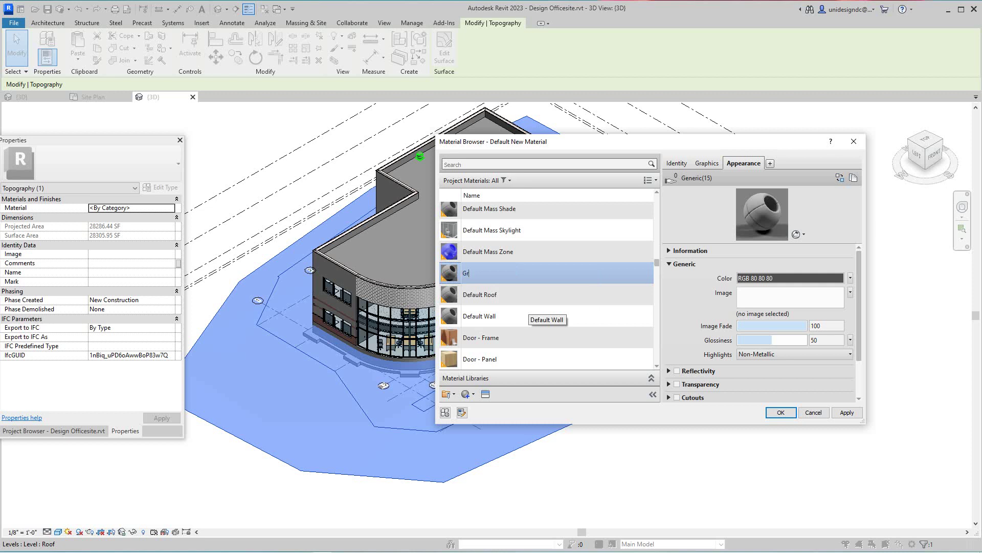
pyautogui.write('ass')
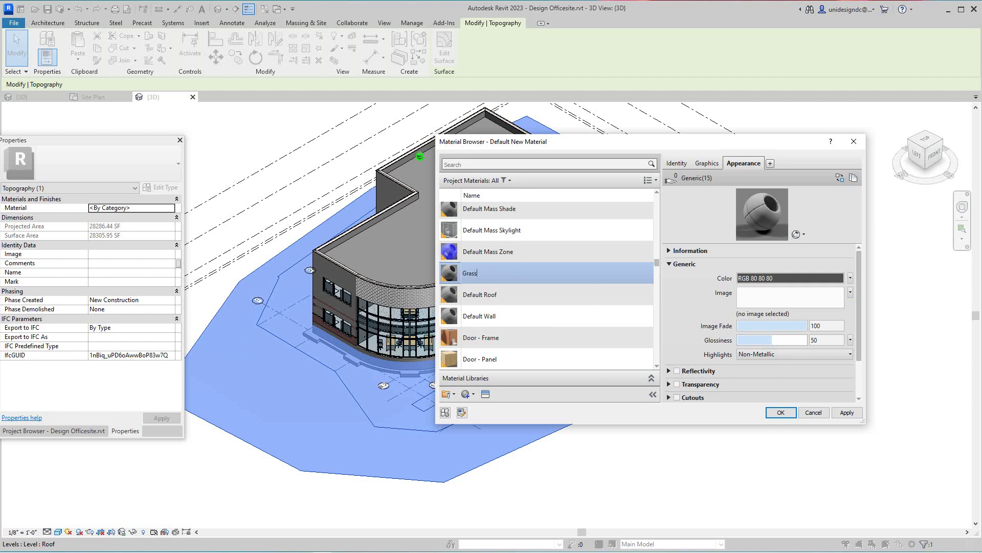
# Replace the Grass material's appearance with the Grass - Dark Rye asset and assign the material to the main topography surface
pyautogui.click(486, 393)
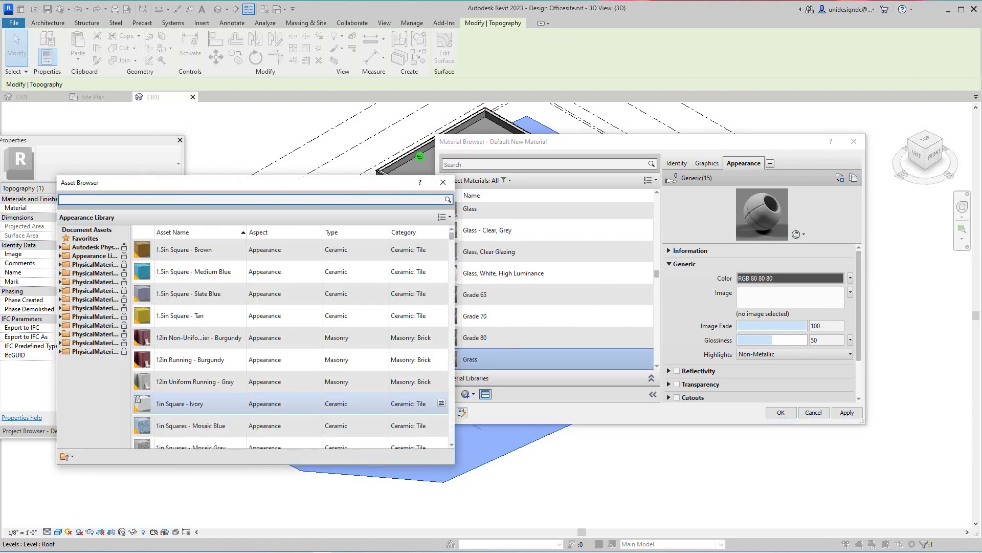
pyautogui.write('grass')
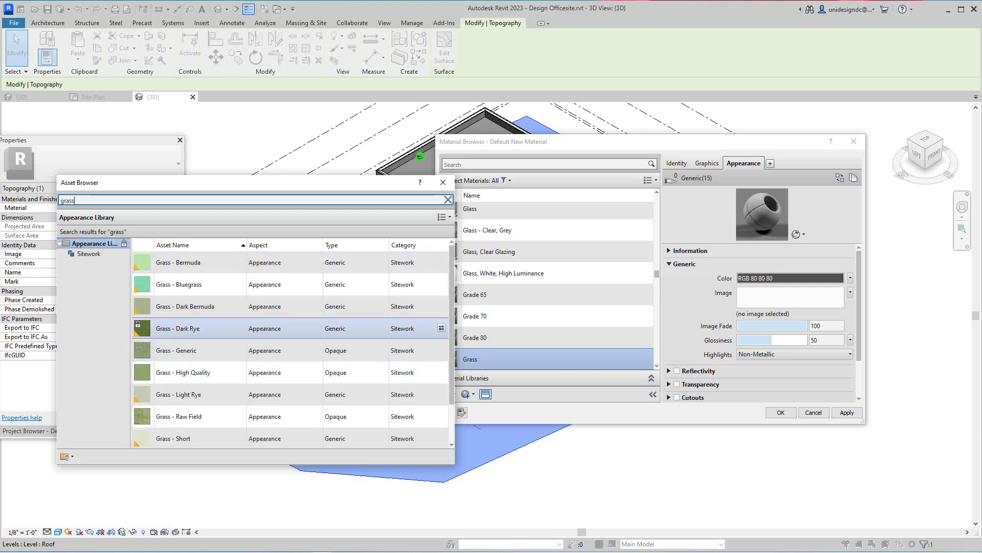
pyautogui.click(441, 328)
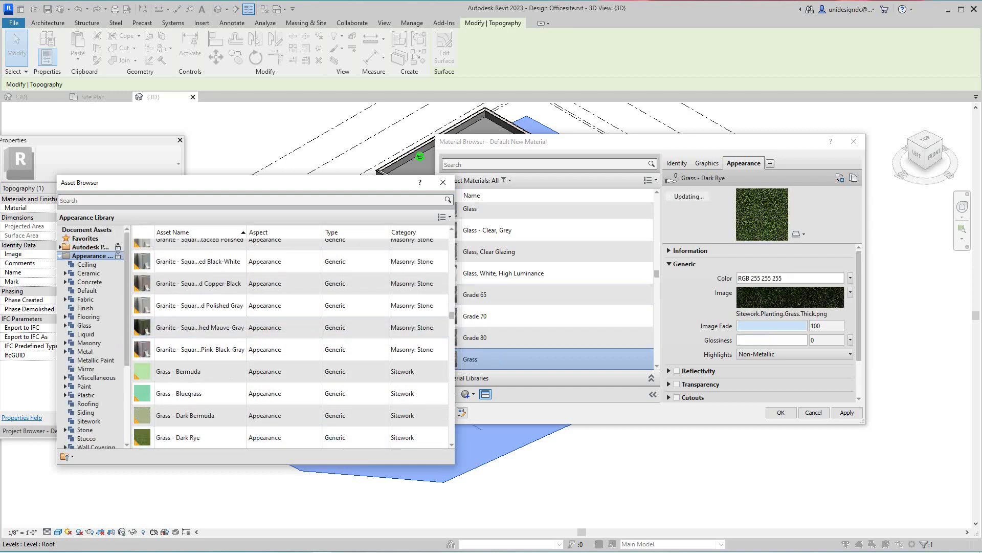
pyautogui.click(847, 413)
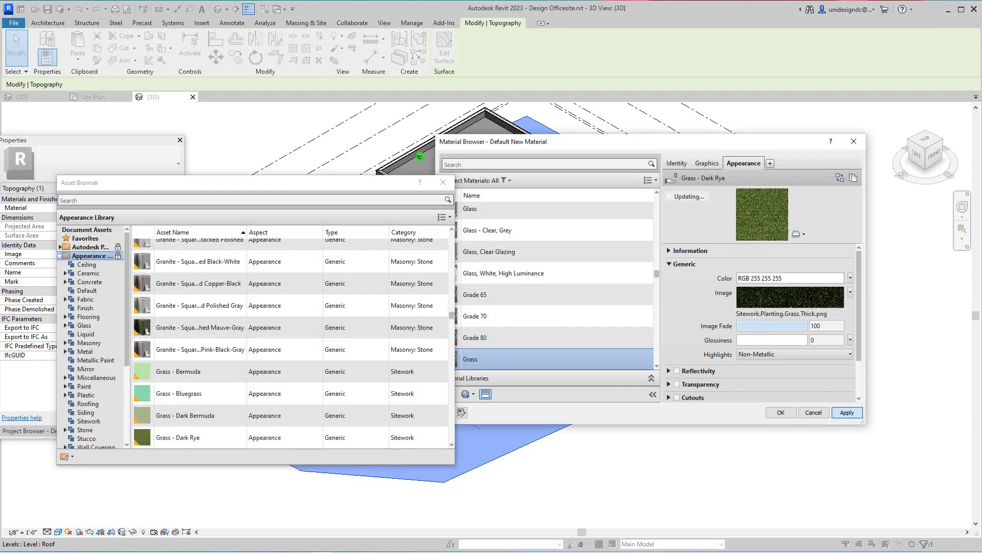
pyautogui.press('Return')
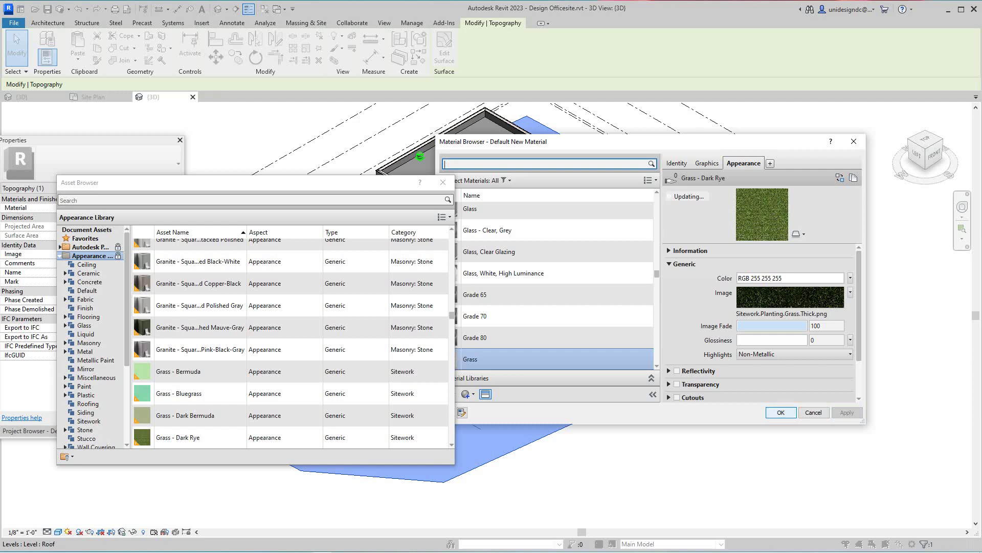
pyautogui.press('Return')
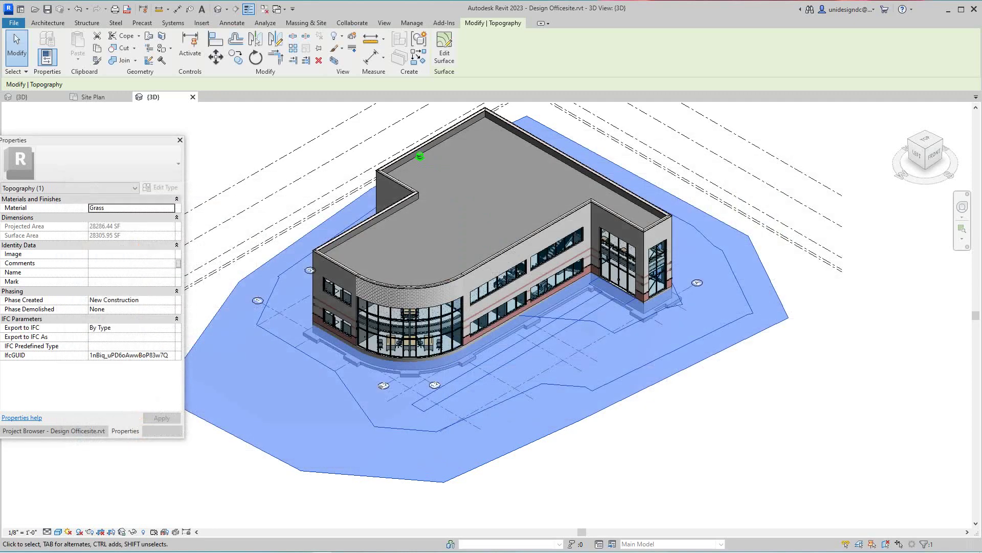
pyautogui.press('Escape')
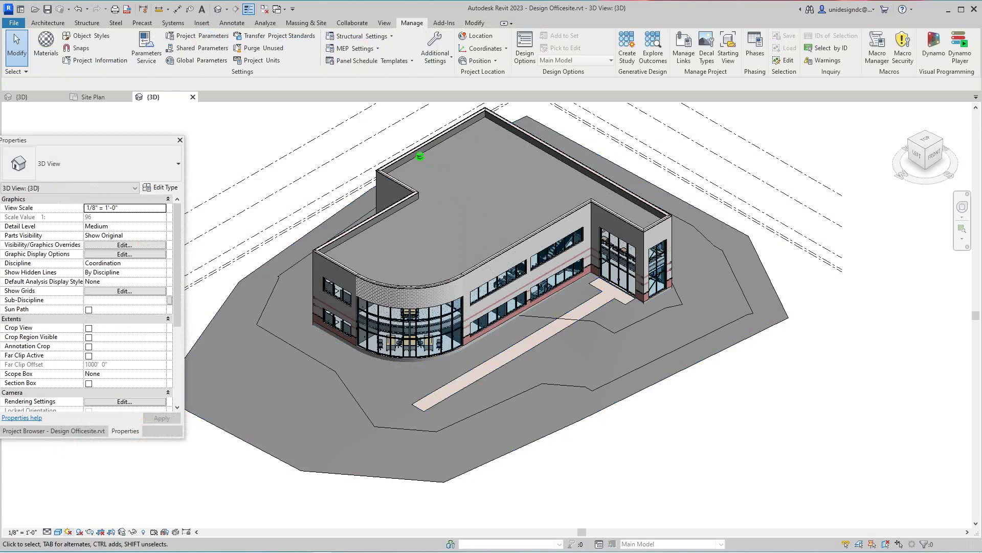
# Show the 3D view in Consistent Colors and turn on Use Render Appearance for the main topography's Grass material shading
pyautogui.click(58, 532)
pyautogui.click(96, 511)
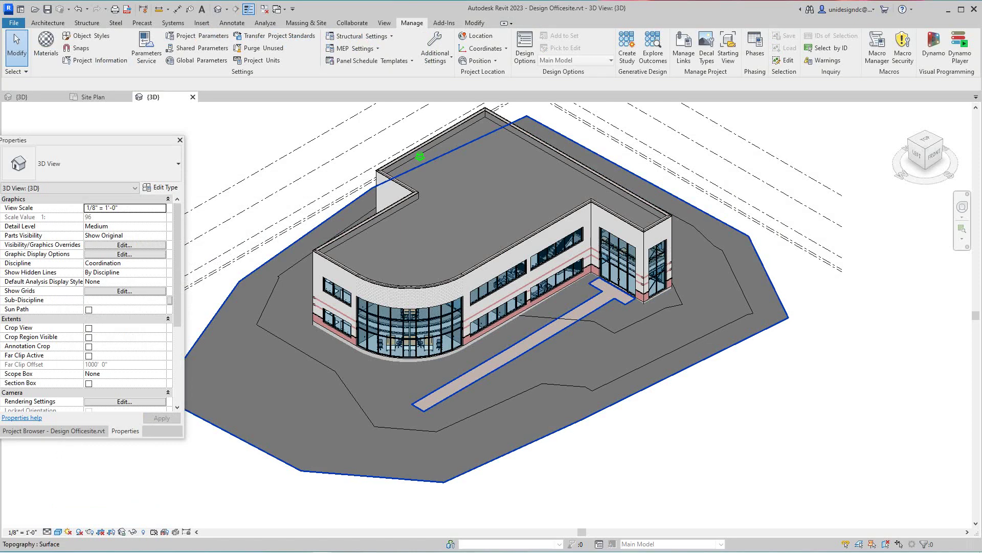
pyautogui.click(275, 456)
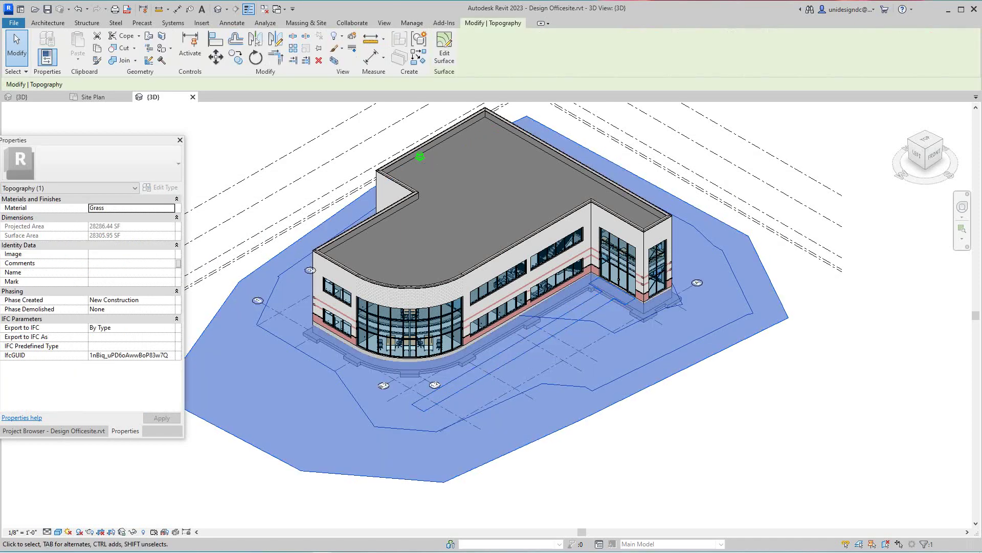
pyautogui.click(171, 207)
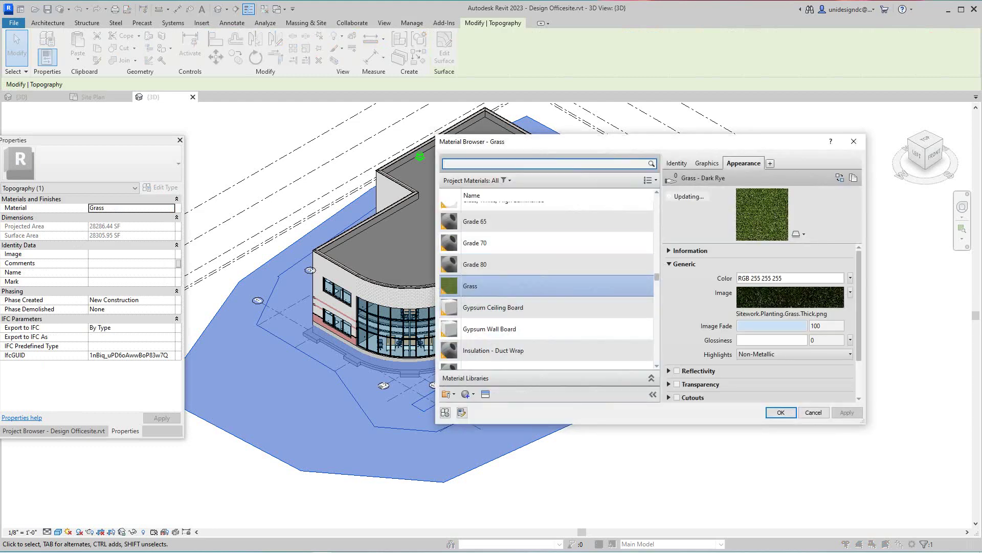
pyautogui.click(707, 164)
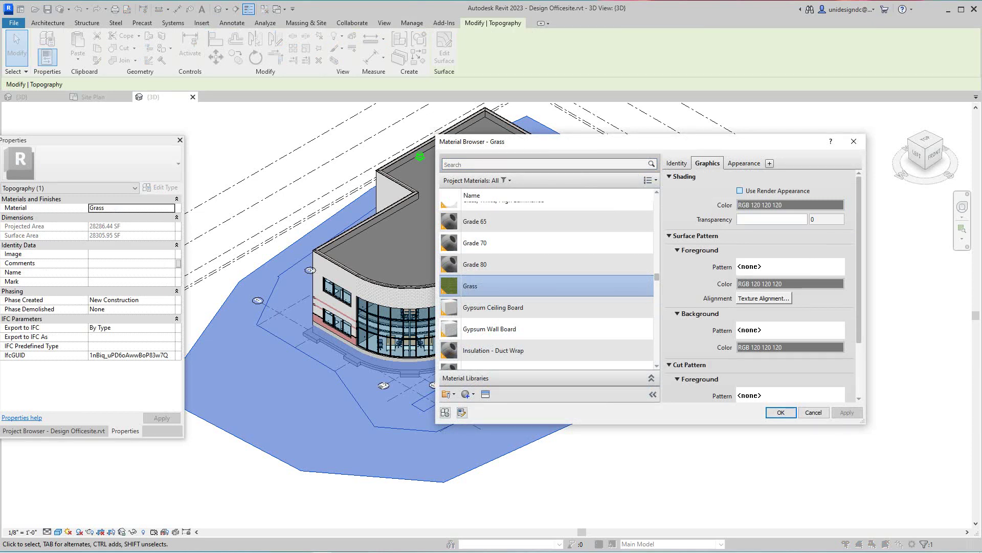
pyautogui.click(740, 191)
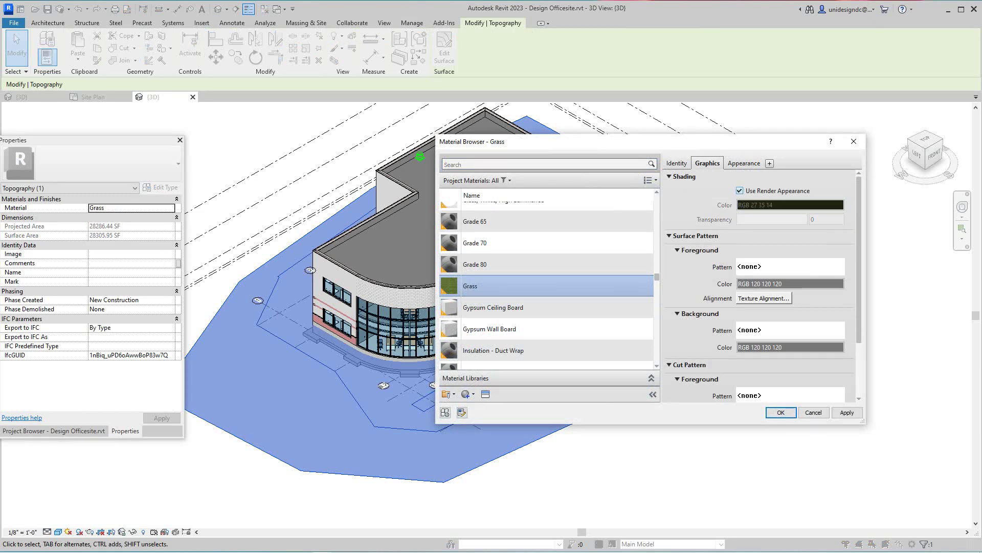
pyautogui.hotkey('ctrl', 'Tab')
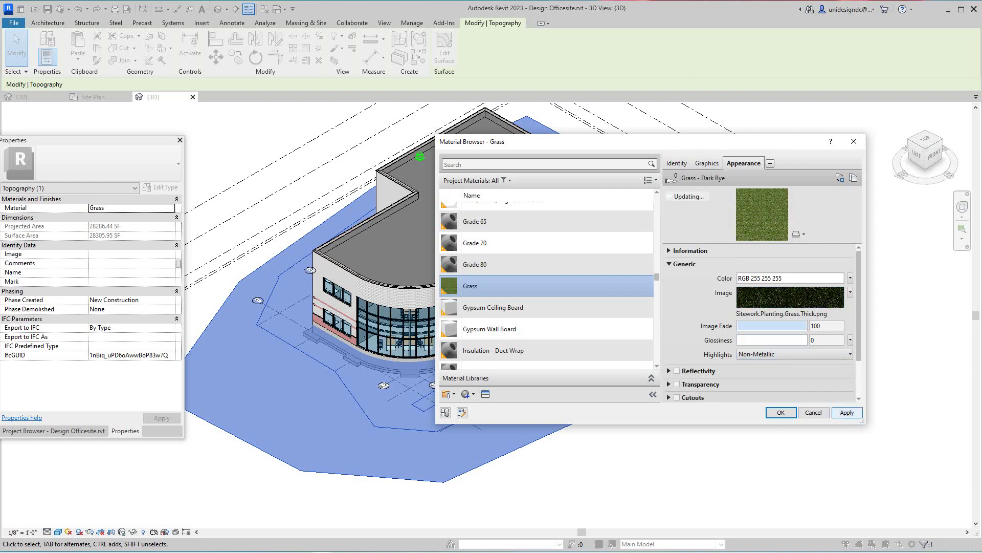
pyautogui.click(847, 412)
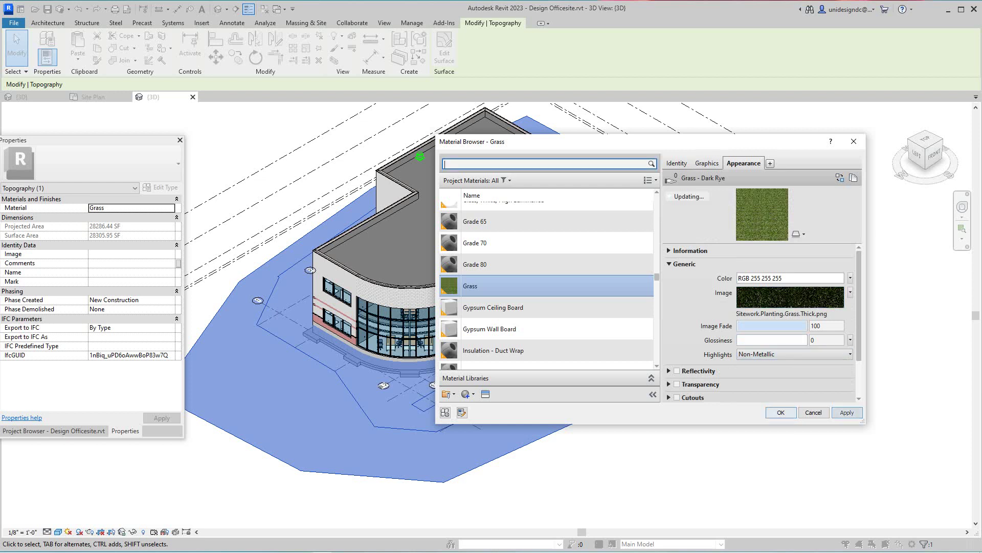
pyautogui.click(780, 412)
pyautogui.click(412, 23)
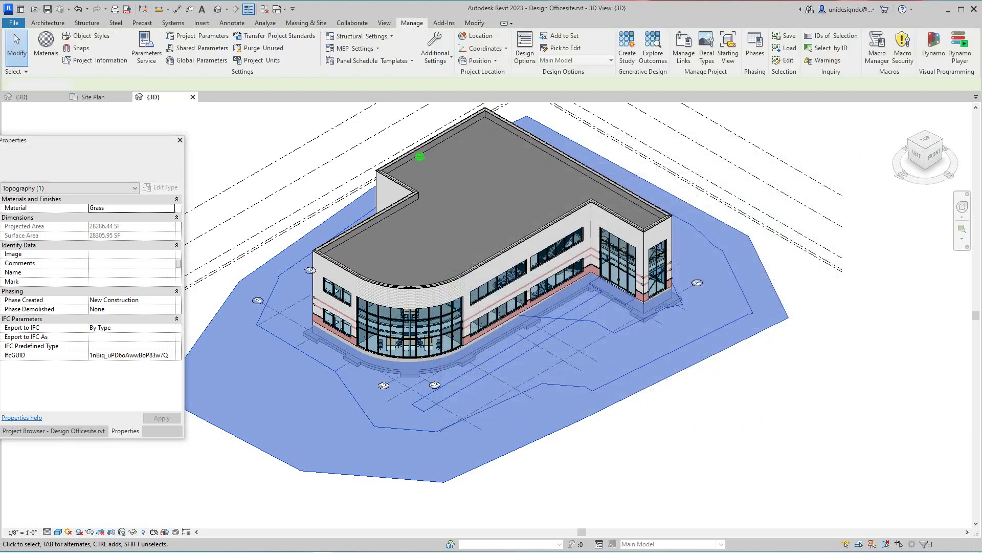
pyautogui.press('Escape')
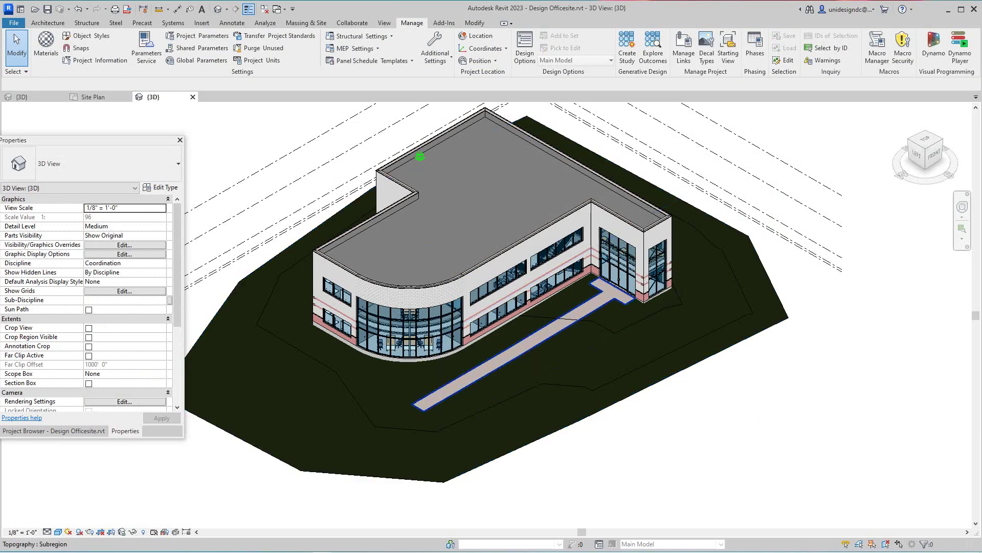
# Set the 3D view's visual style to Realistic and check the grass and walkway materials around the building
pyautogui.scroll(3, 424, 460)
pyautogui.scroll(-3, 579, 292)
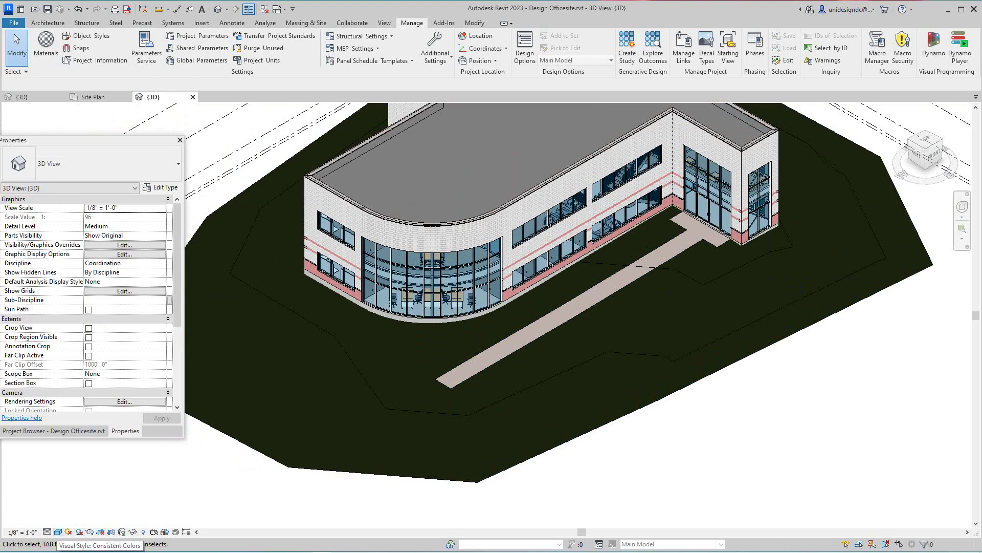
pyautogui.click(58, 532)
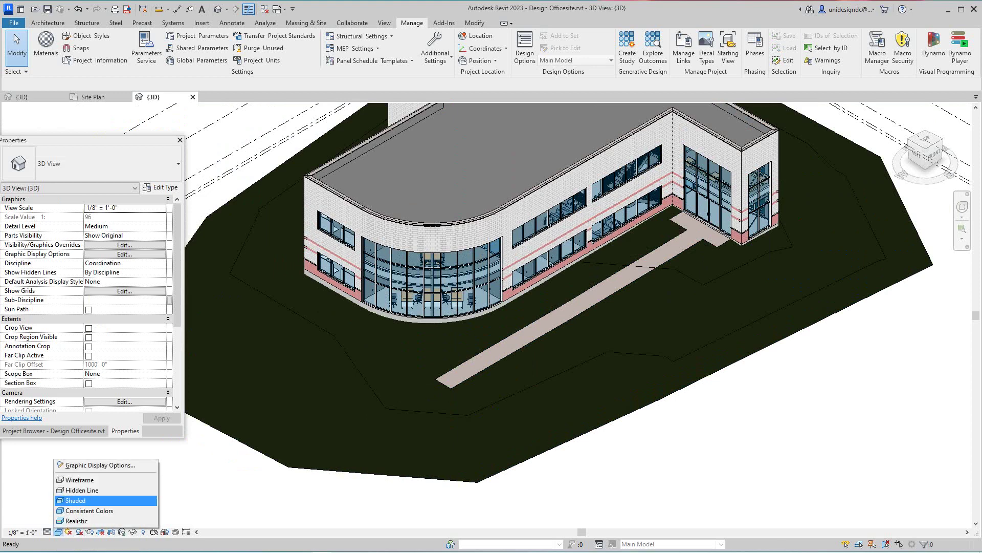
pyautogui.click(77, 521)
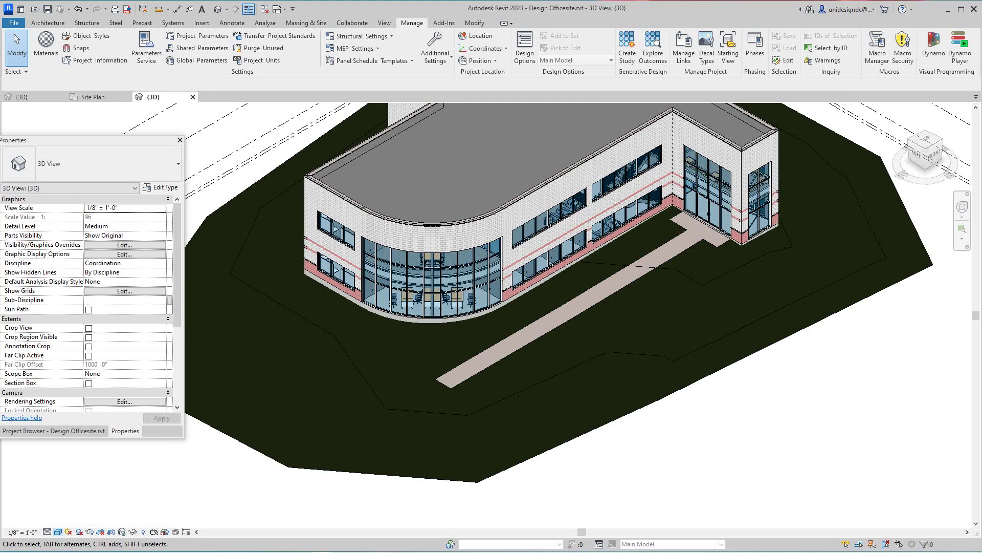
pyautogui.scroll(-1, 715, 443)
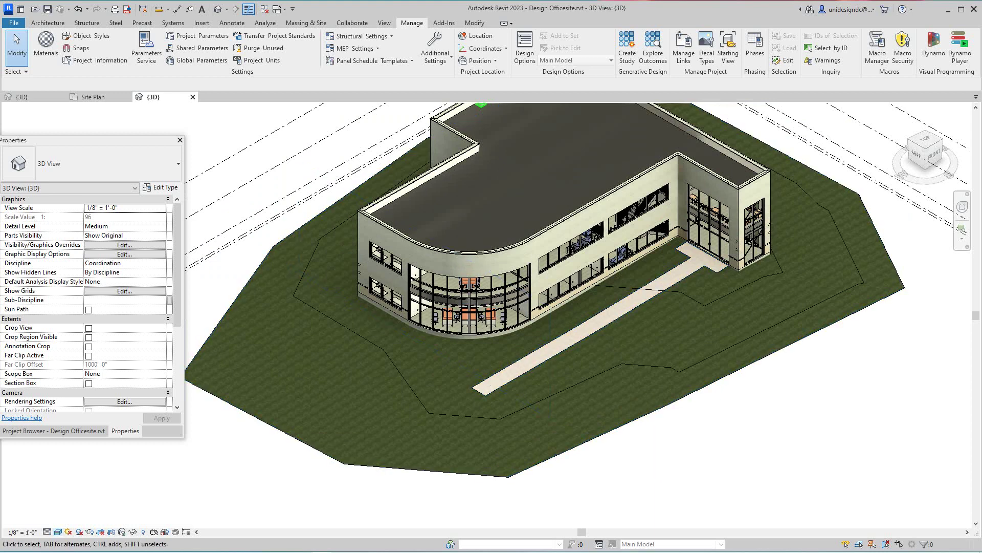
pyautogui.scroll(-1, 524, 402)
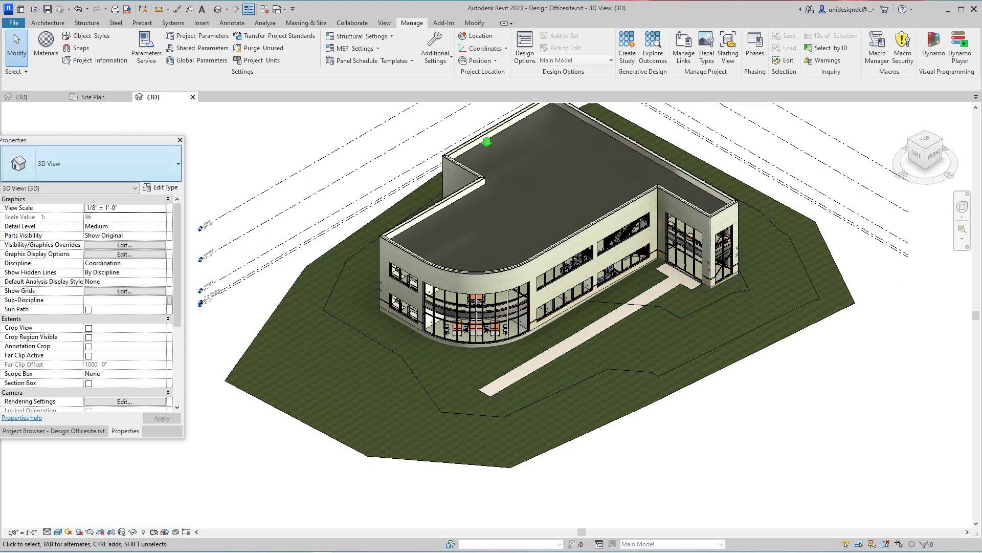
# Open the architectural Level 1 floor plan
pyautogui.click(54, 431)
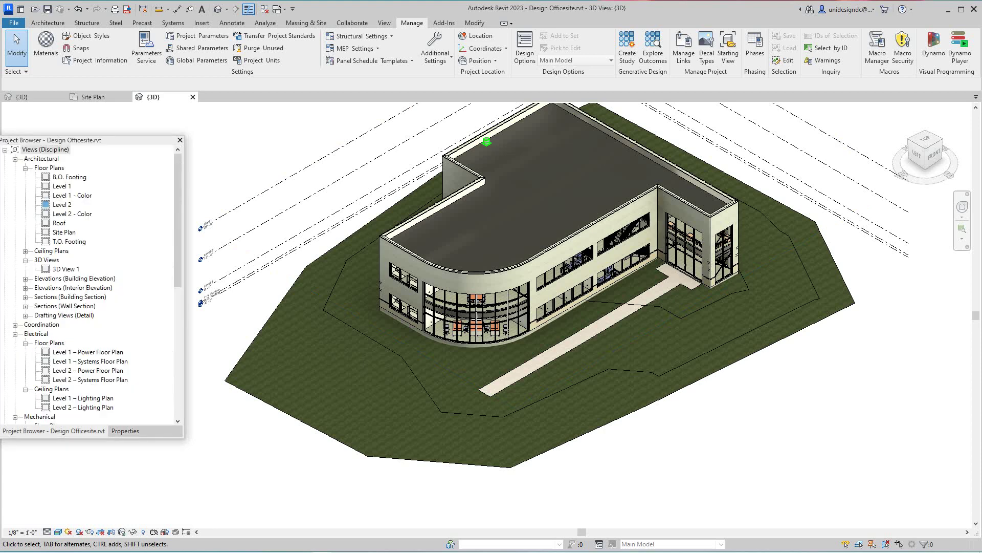
pyautogui.click(61, 186)
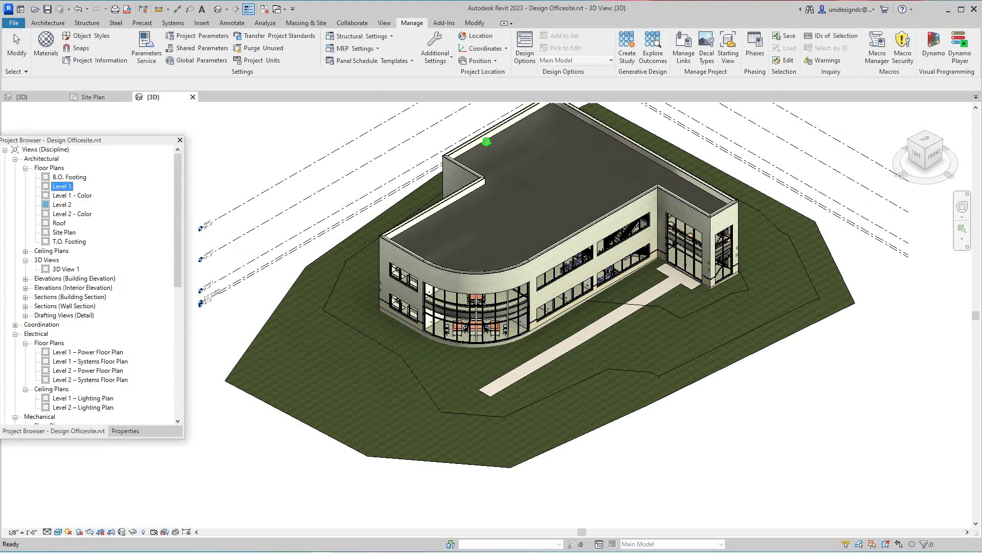
pyautogui.doubleClick(62, 186)
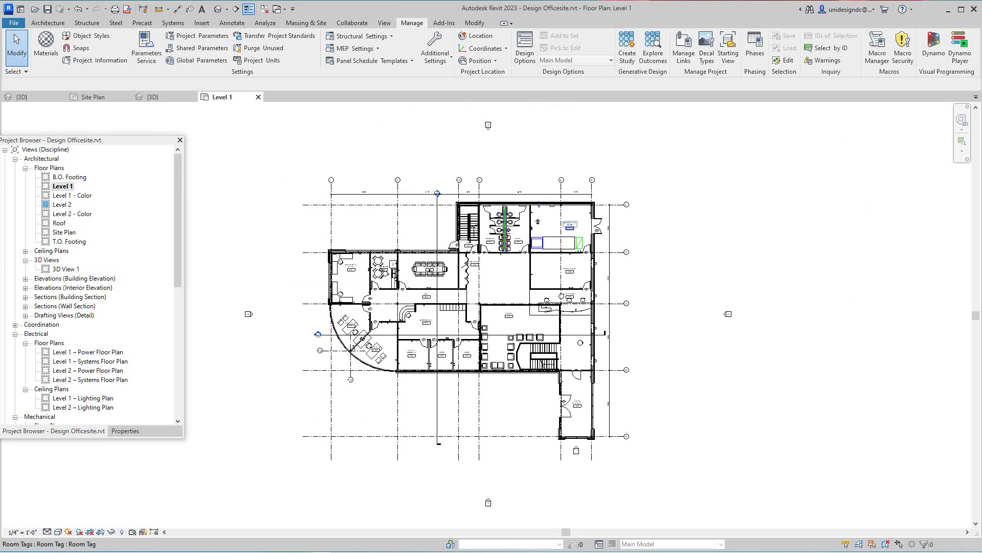
pyautogui.scroll(1, 665, 230)
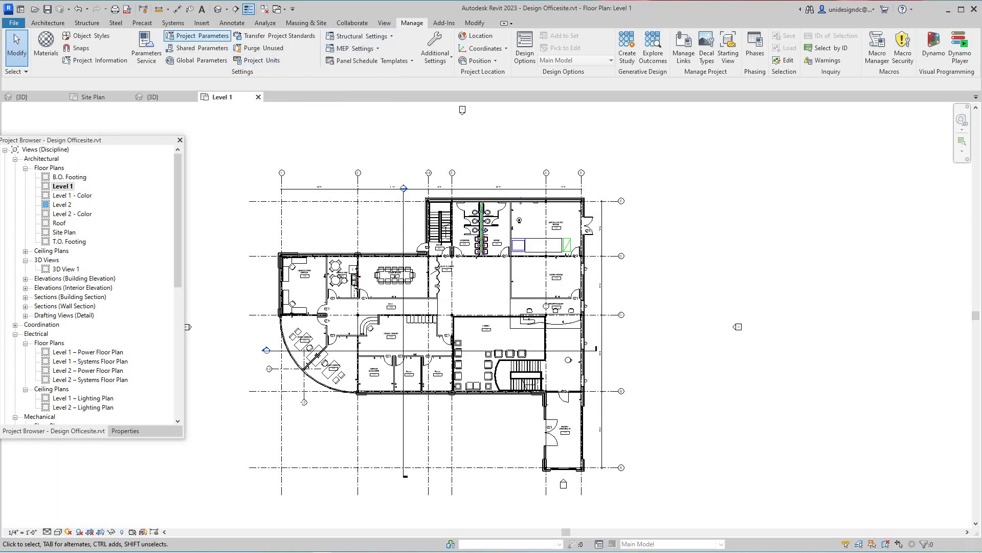
# Place a perspective camera outside the building's curved corner on Level 1, aimed diagonally across the plan at the opposite corner room
pyautogui.click(384, 23)
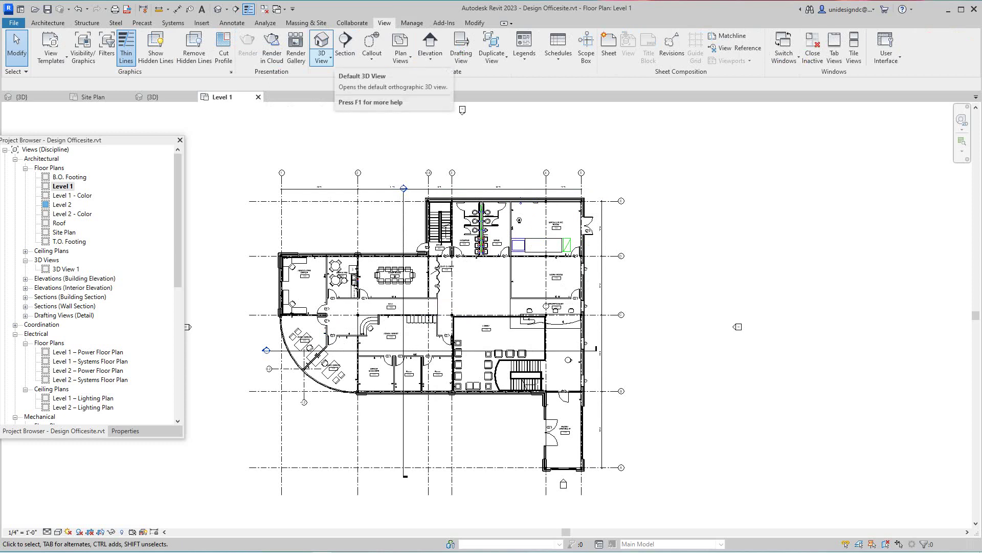
pyautogui.click(330, 57)
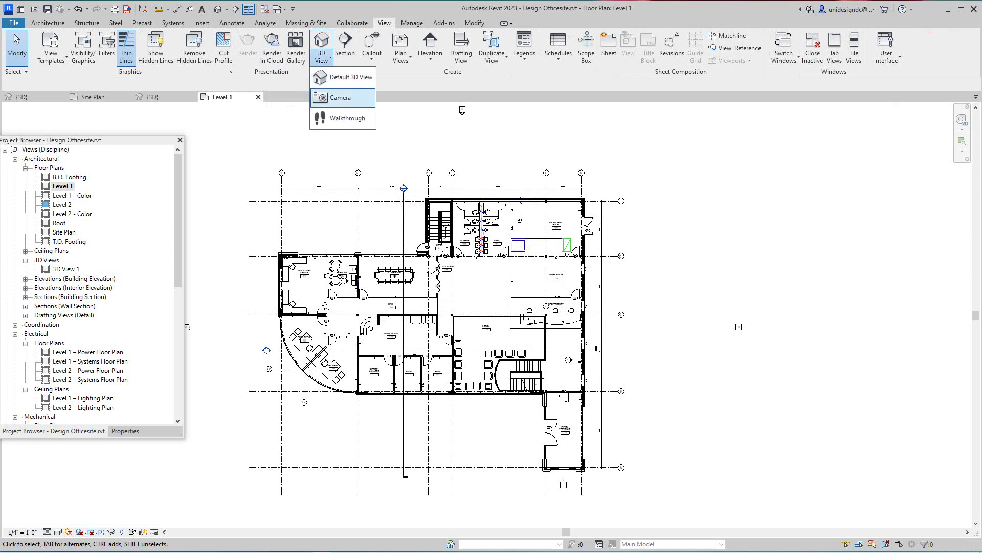
pyautogui.click(346, 91)
pyautogui.scroll(-2, 360, 417)
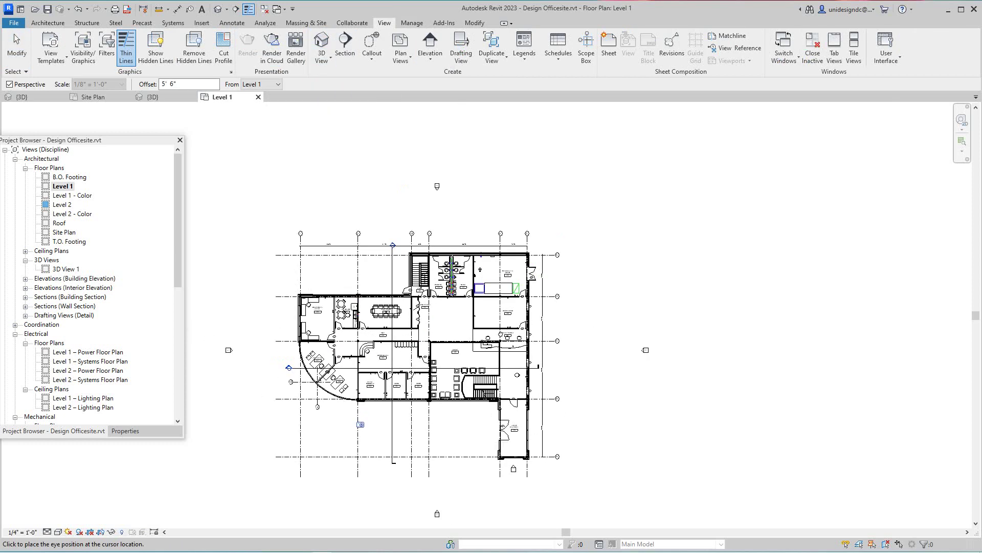
pyautogui.scroll(-3, 361, 433)
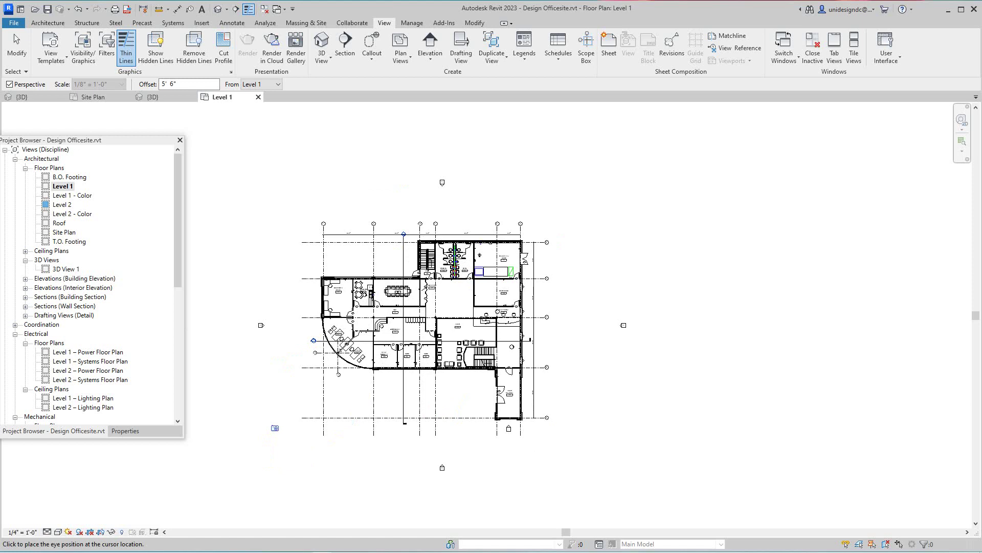
pyautogui.click(275, 427)
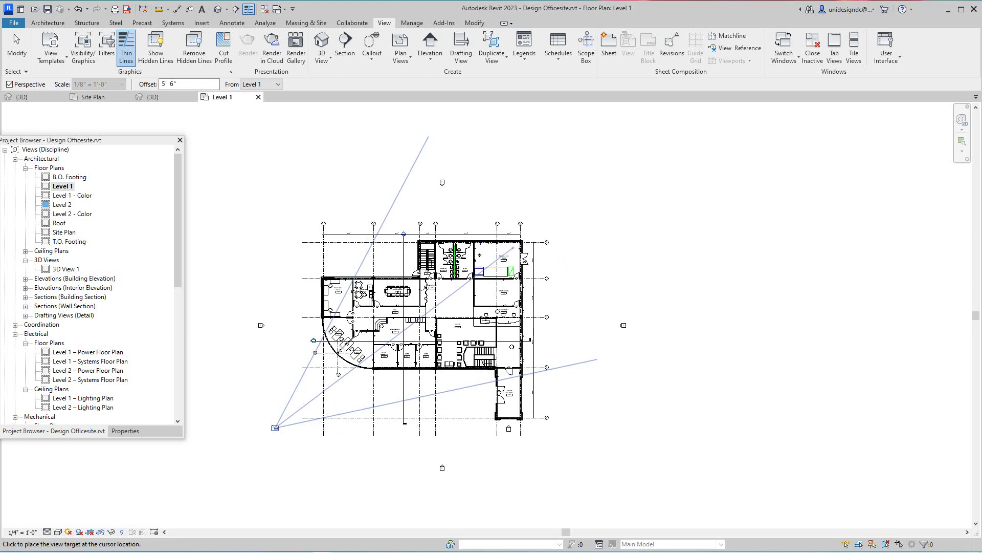
pyautogui.click(513, 247)
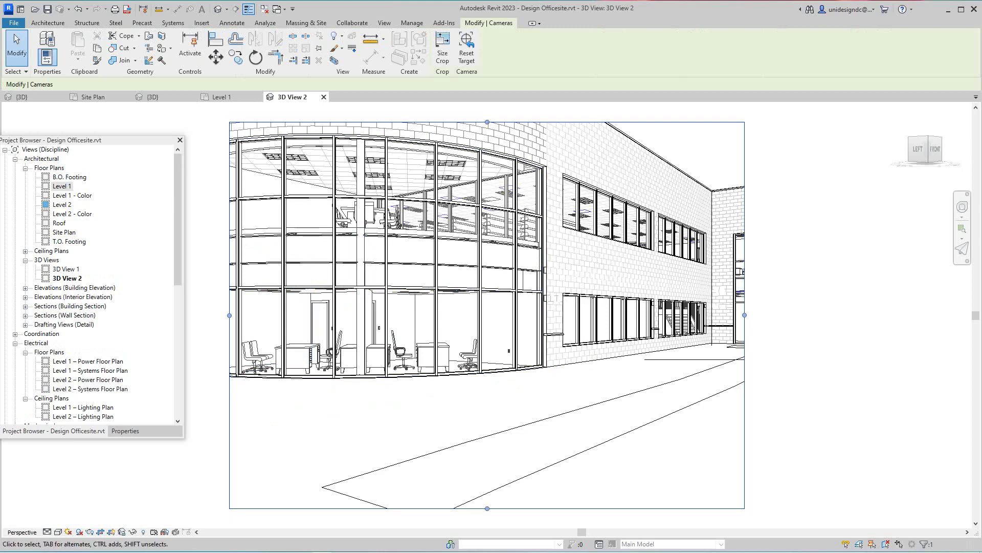
pyautogui.press('Escape')
# Rename the new camera view as "3d rendering"
pyautogui.rightClick(66, 278)
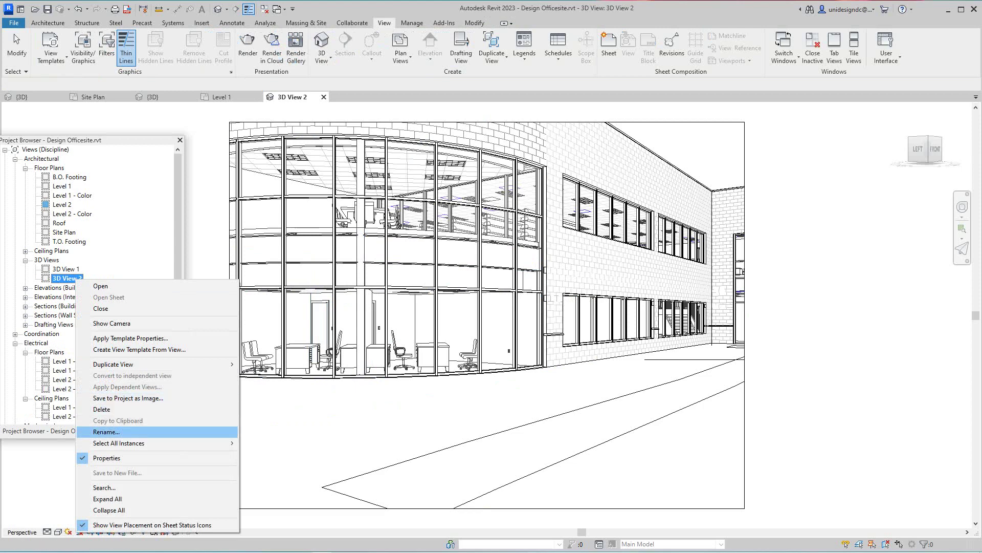
pyautogui.click(106, 431)
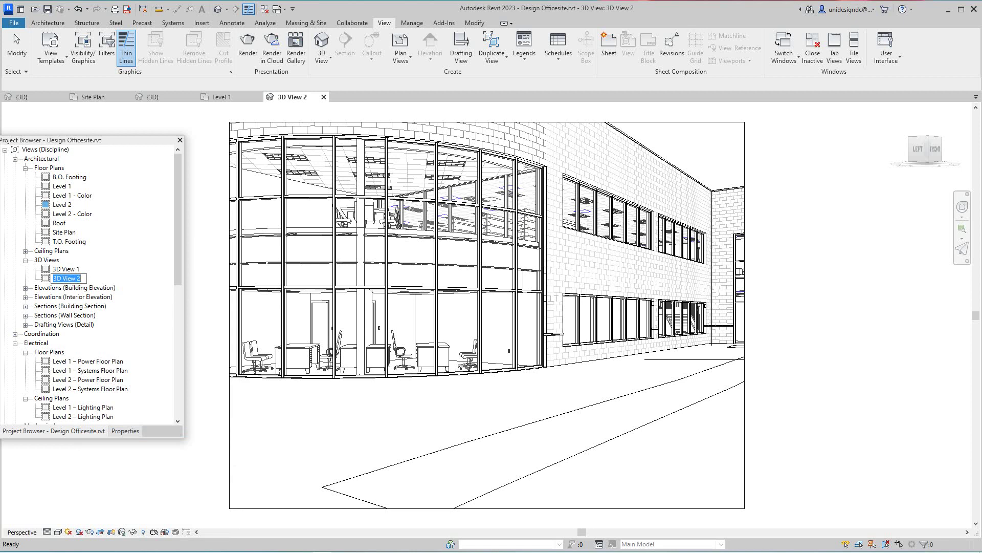
pyautogui.write('3d rendering')
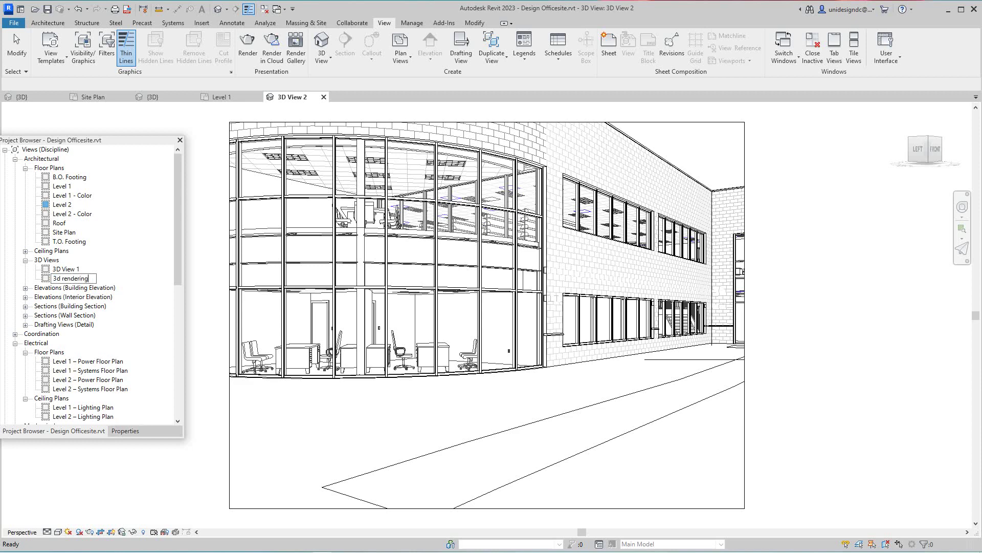
pyautogui.press('Return')
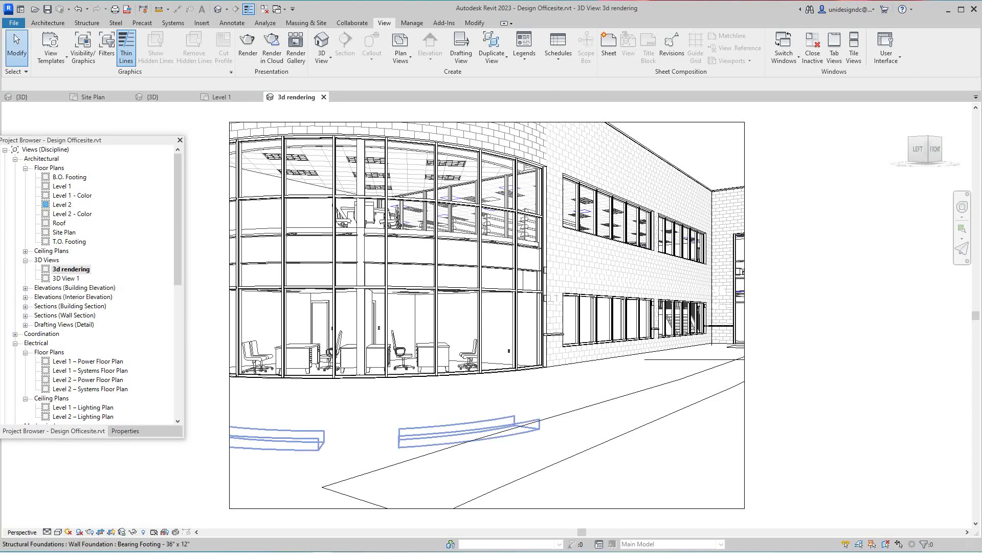
# Resize the camera view's crop region at its left, right and top edges to frame the whole facade, from roofline to entrance
pyautogui.scroll(-3, 287, 431)
pyautogui.moveTo(261, 362); pyautogui.dragTo(456, 350, button='middle')
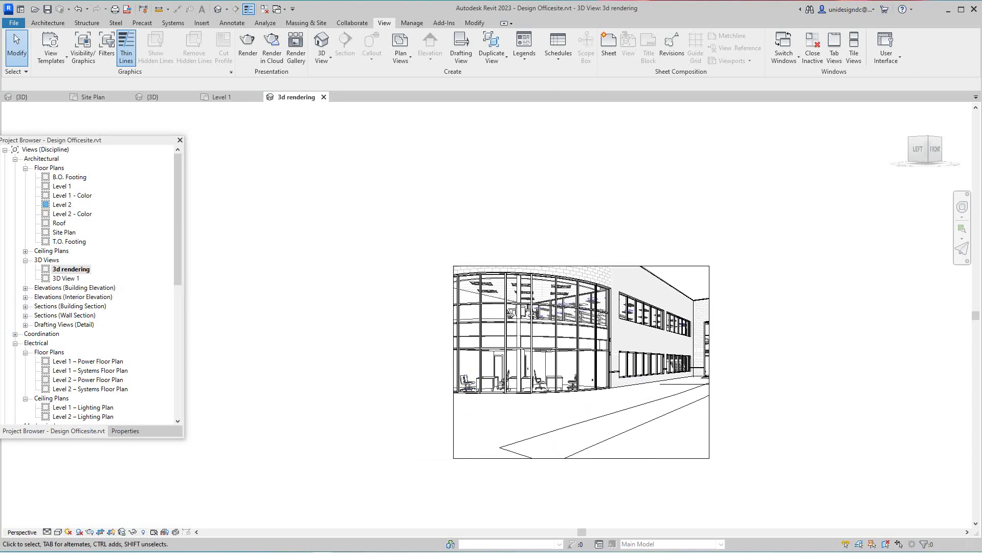
pyautogui.scroll(-1, 456, 351)
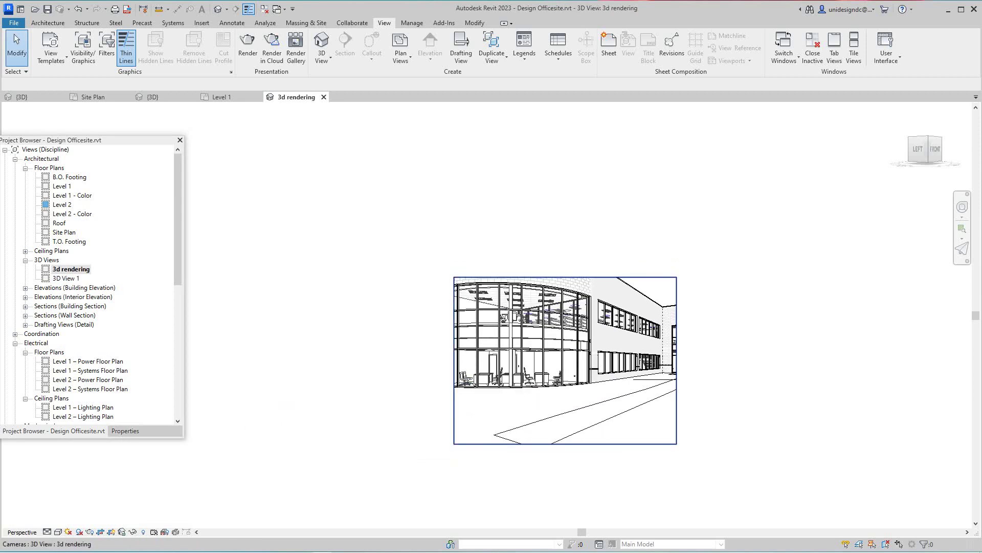
pyautogui.click(454, 360)
pyautogui.moveTo(453, 360); pyautogui.dragTo(313, 360)
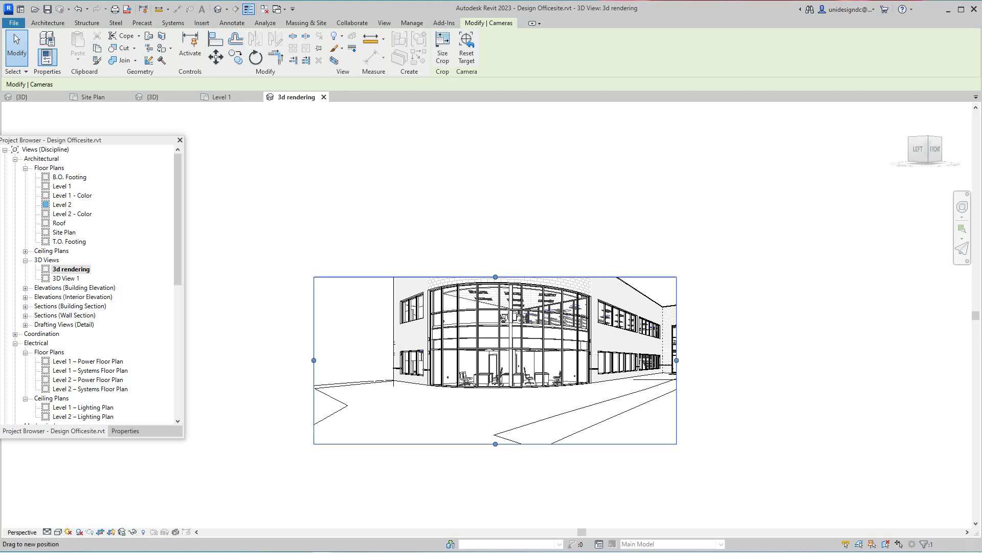
pyautogui.moveTo(495, 276); pyautogui.dragTo(495, 241)
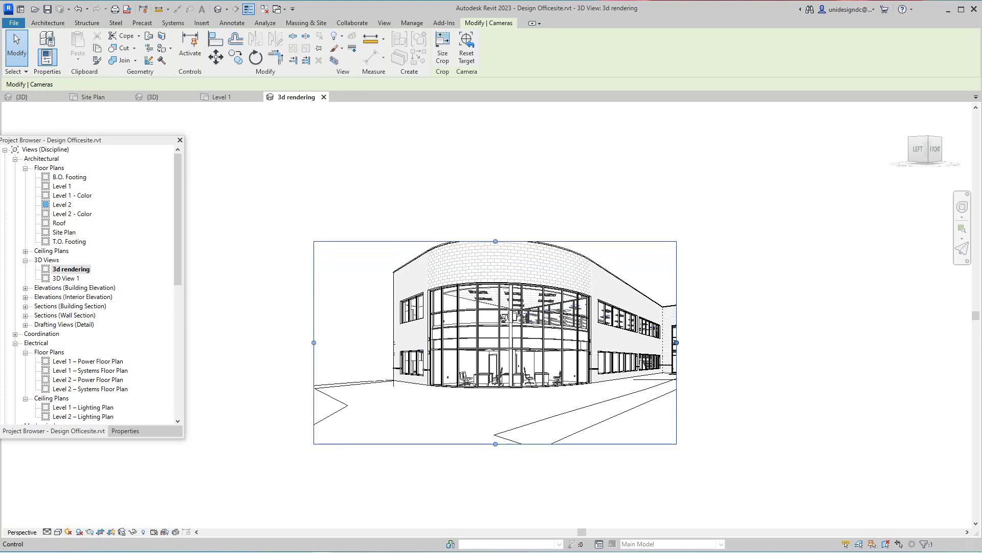
pyautogui.moveTo(676, 342); pyautogui.dragTo(762, 342)
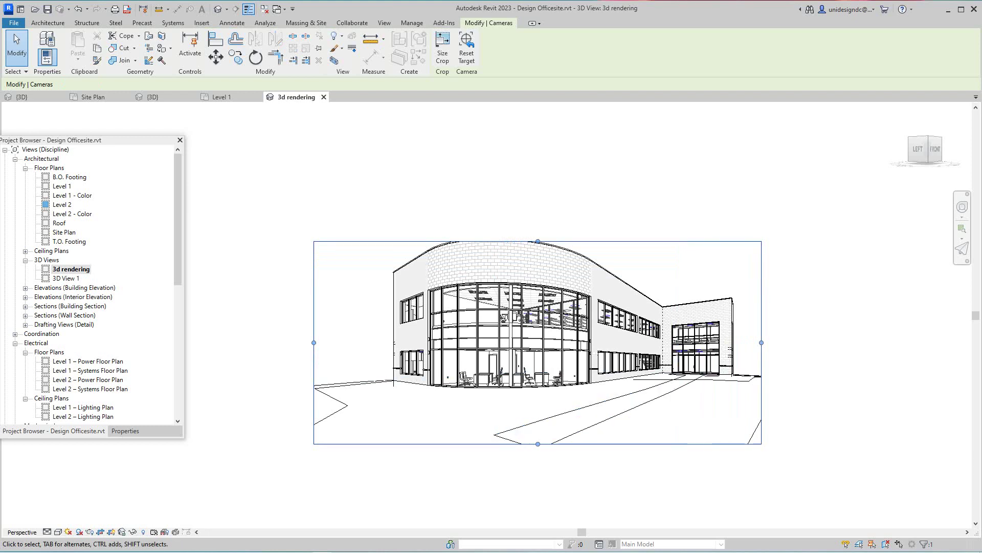
pyautogui.moveTo(314, 342); pyautogui.dragTo(338, 342)
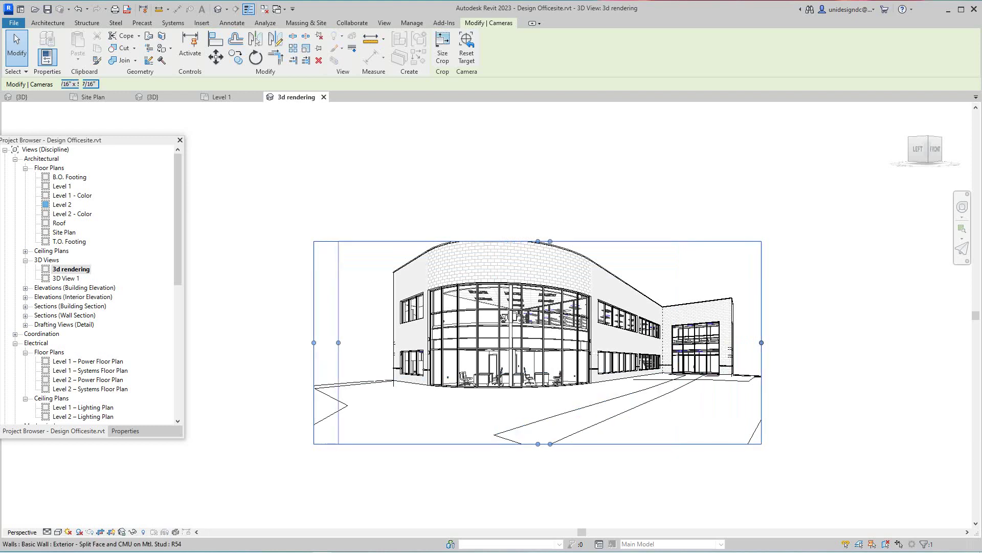
pyautogui.moveTo(550, 241); pyautogui.dragTo(550, 226)
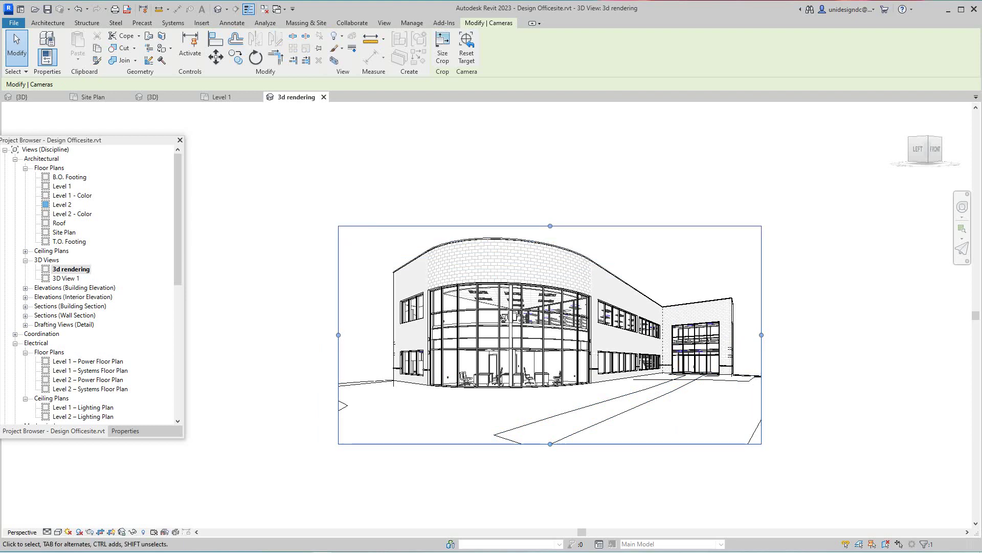
# Open the architectural Site Plan floor plan and clear the camera selection
pyautogui.doubleClick(64, 232)
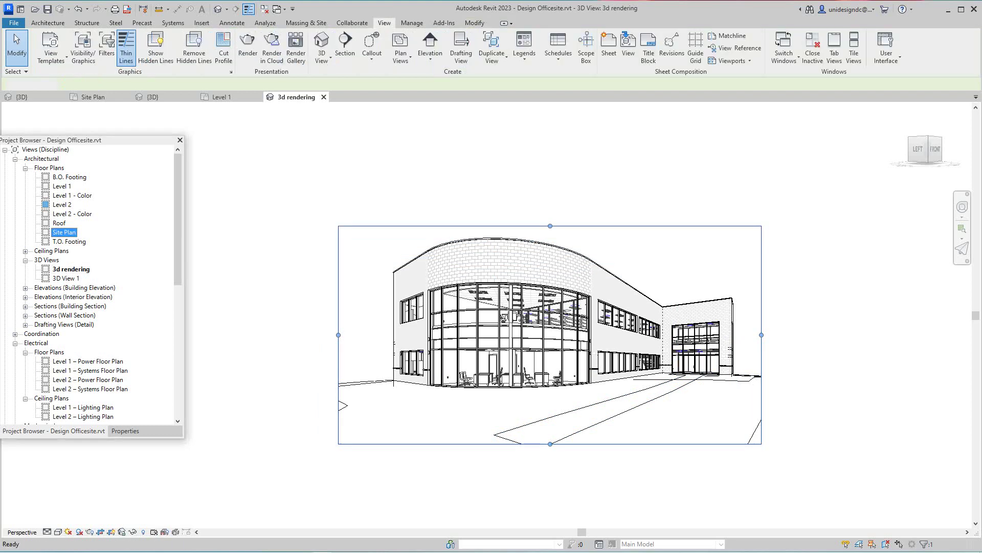
pyautogui.scroll(-1, 406, 354)
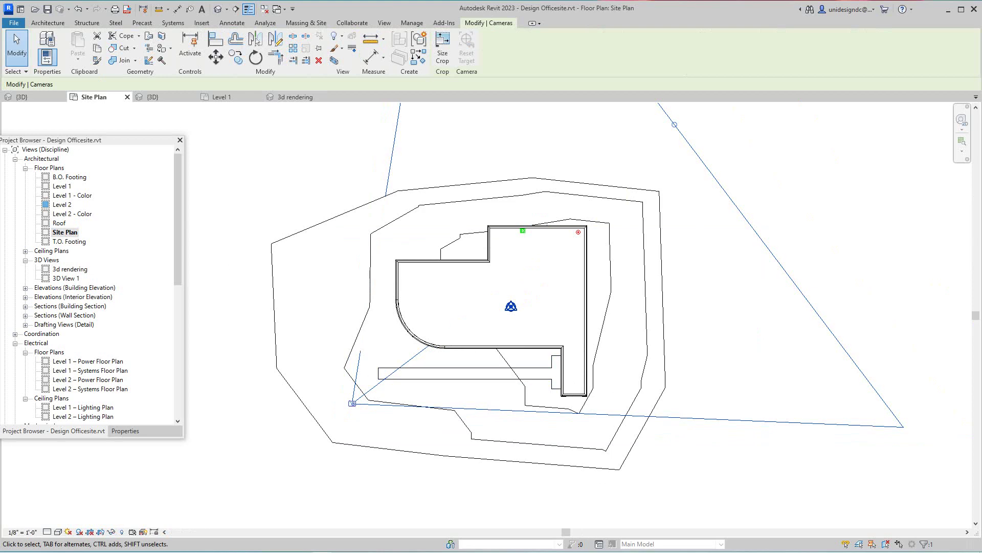
pyautogui.press('Escape')
pyautogui.scroll(-1, 390, 401)
pyautogui.scroll(2, 391, 401)
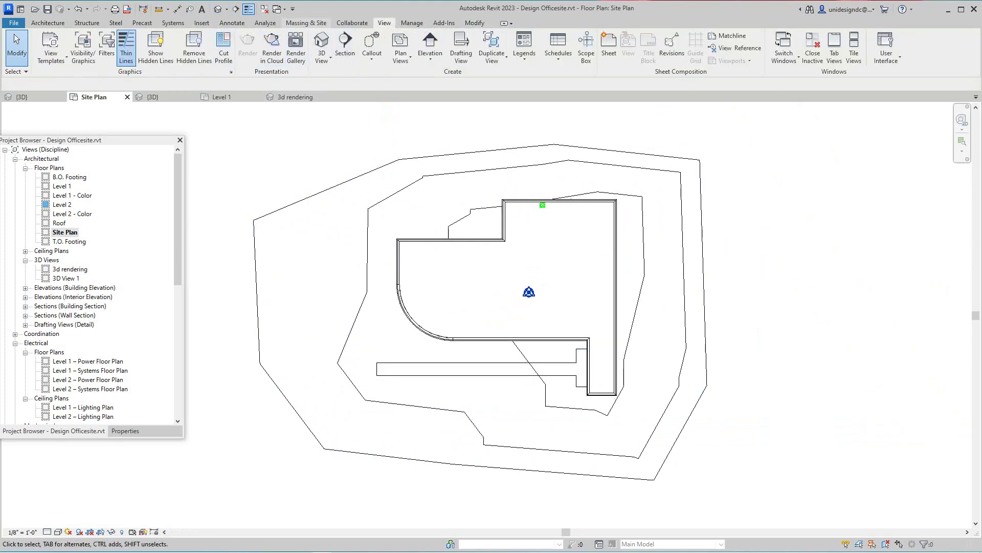
# Place seven American Beech 20' trees as site components around the building: two on its west side, two southeast, two northeast and one north
pyautogui.click(306, 22)
pyautogui.click(299, 46)
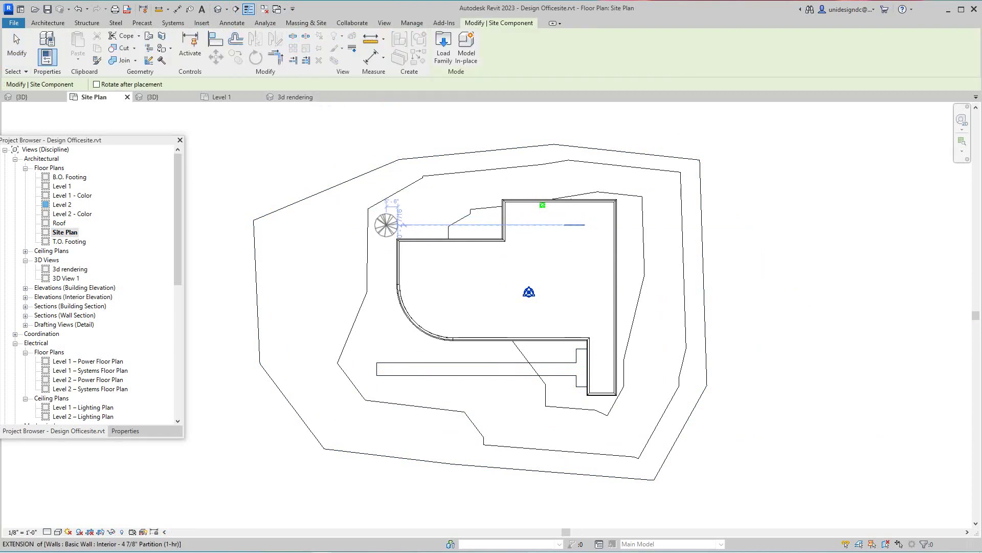
pyautogui.click(386, 225)
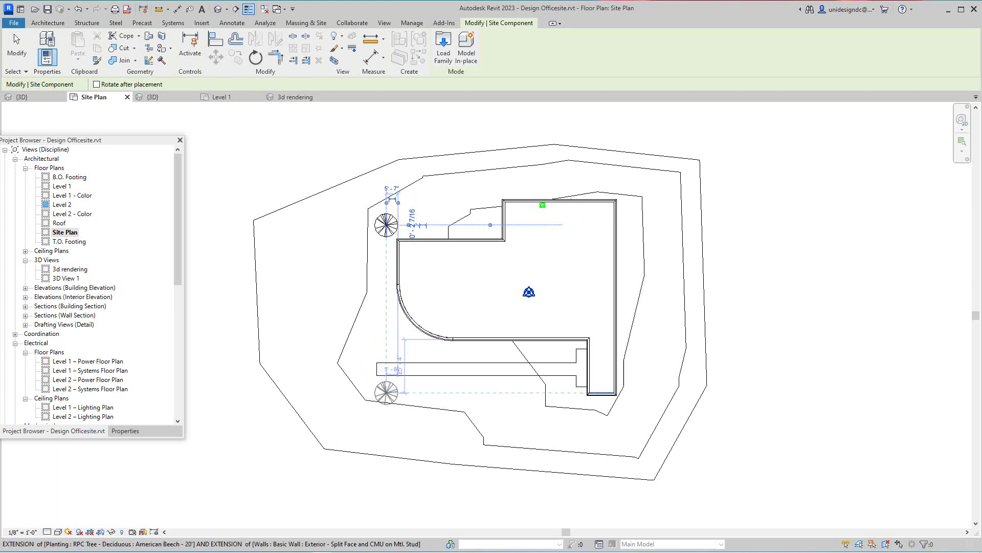
pyautogui.click(387, 392)
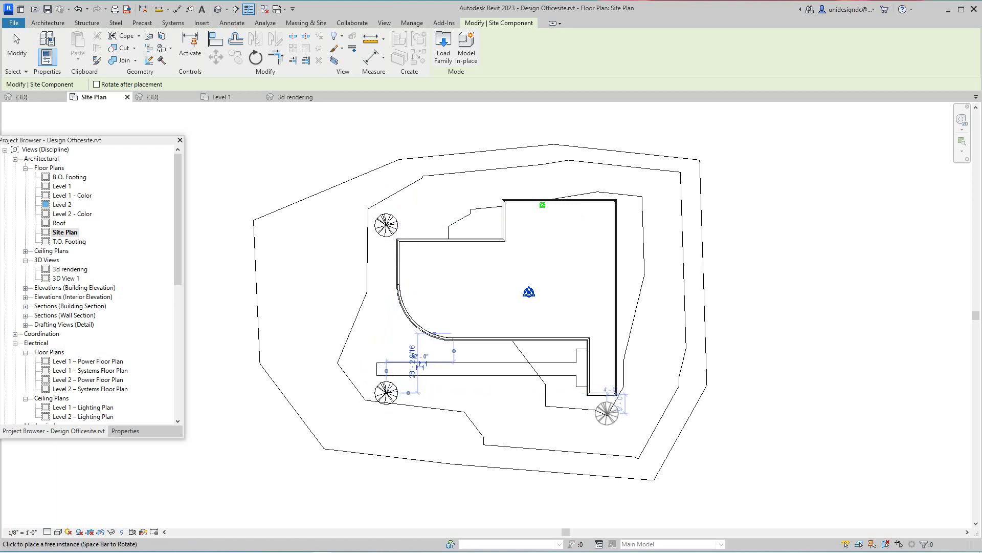
pyautogui.click(638, 417)
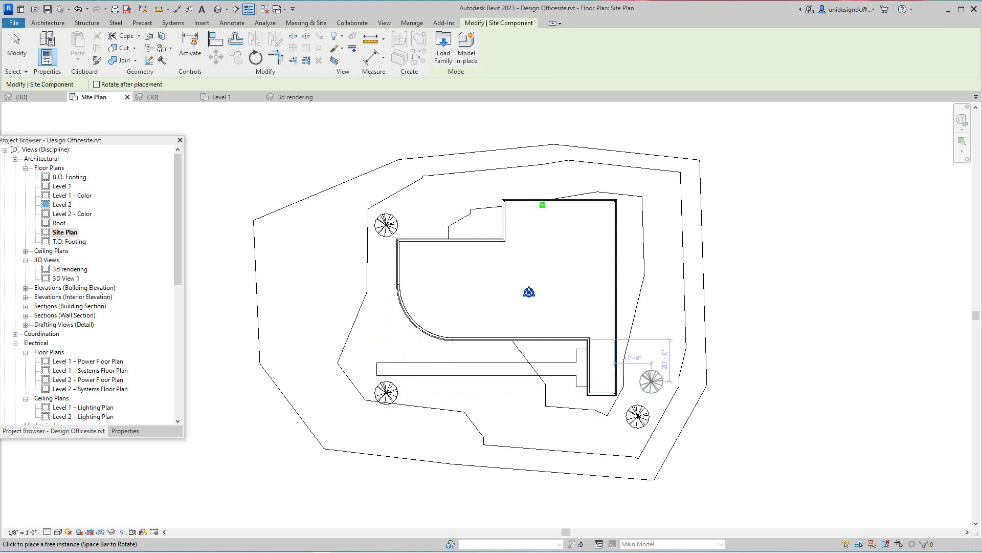
pyautogui.click(651, 381)
pyautogui.click(660, 201)
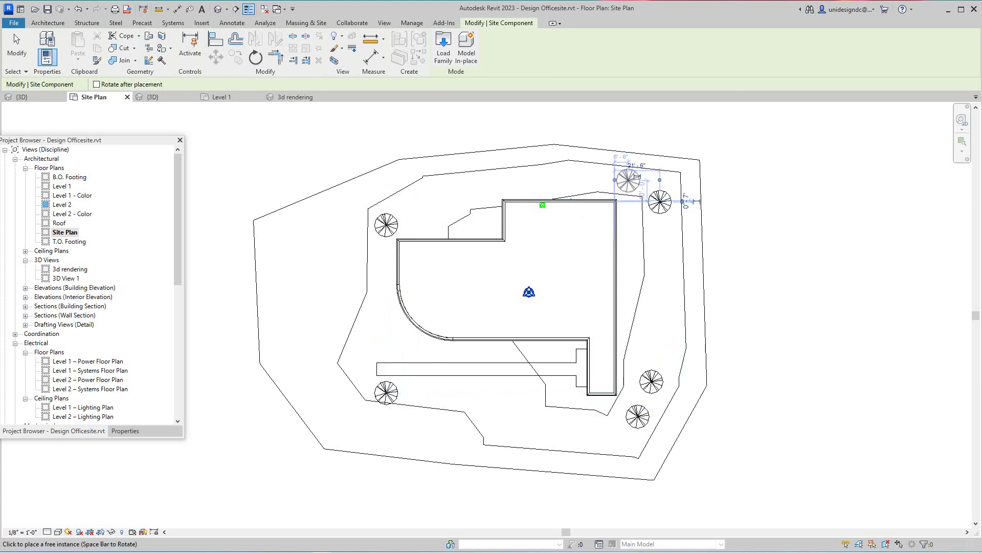
pyautogui.click(628, 180)
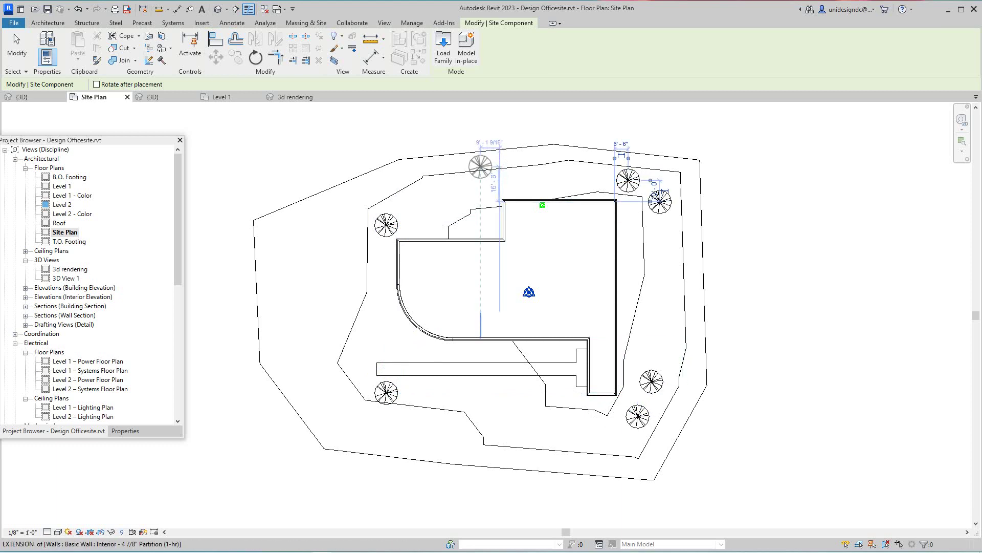
pyautogui.click(479, 167)
pyautogui.press('Escape')
pyautogui.press('Escape')
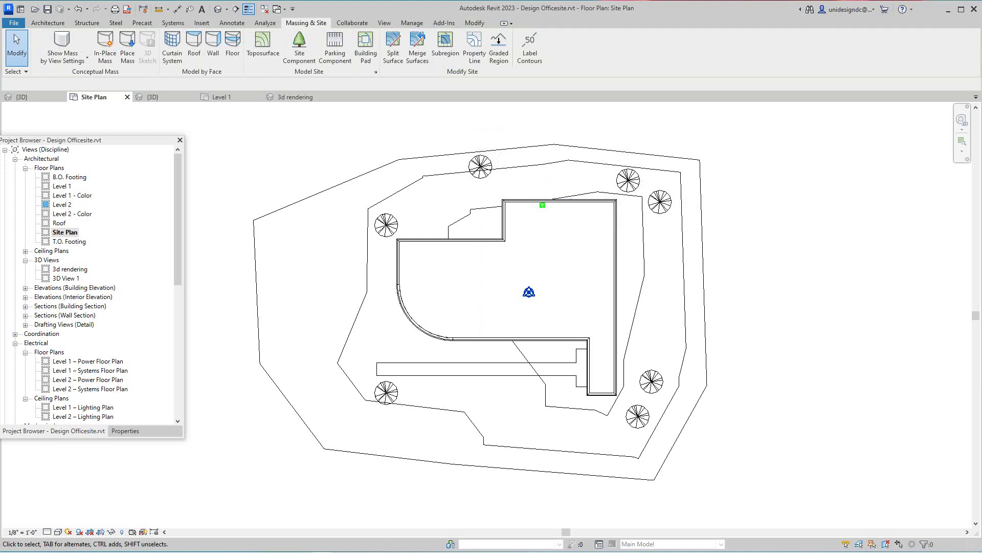
# Open the "3d rendering" view and delete the foreground tree that blocks the facade and entrance
pyautogui.doubleClick(70, 269)
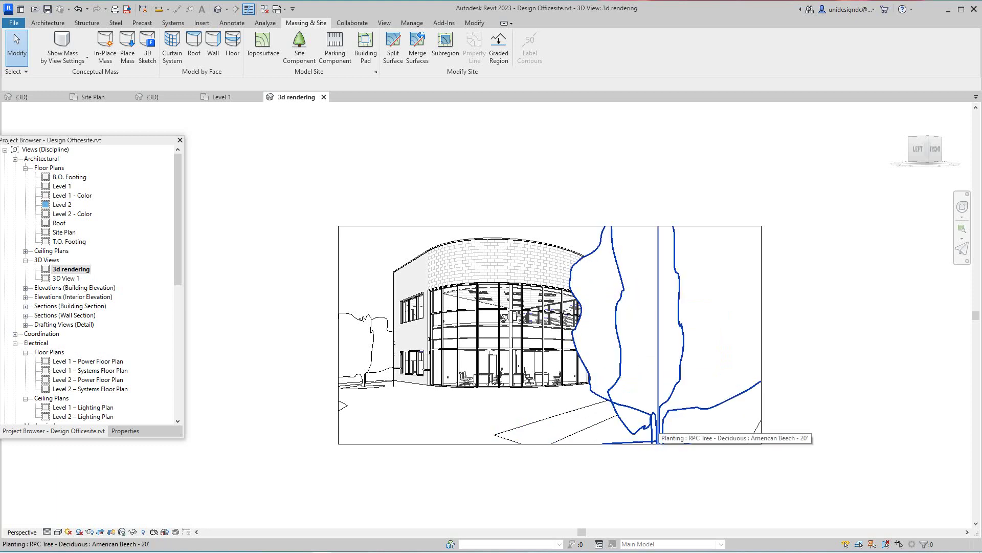
pyautogui.click(658, 429)
pyautogui.rightClick(659, 429)
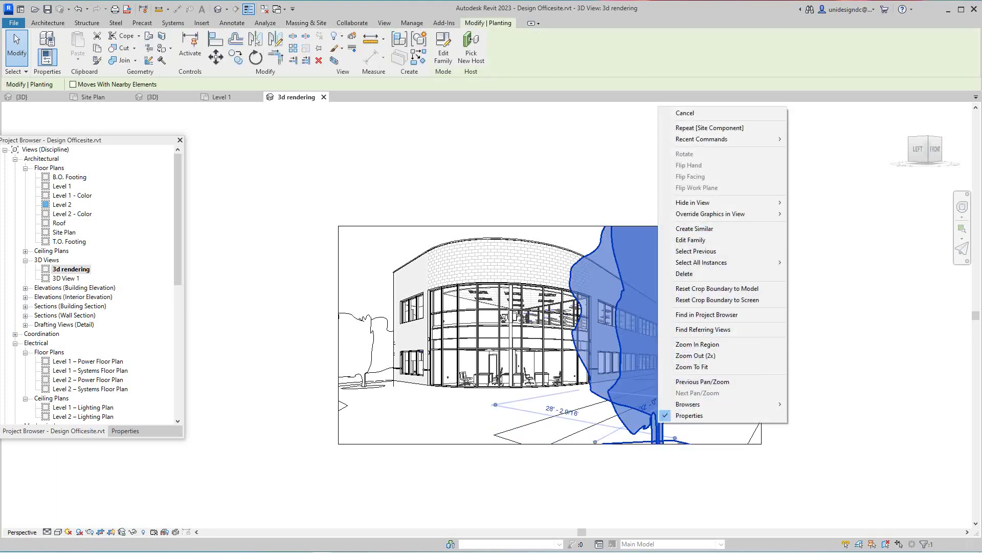
pyautogui.click(696, 273)
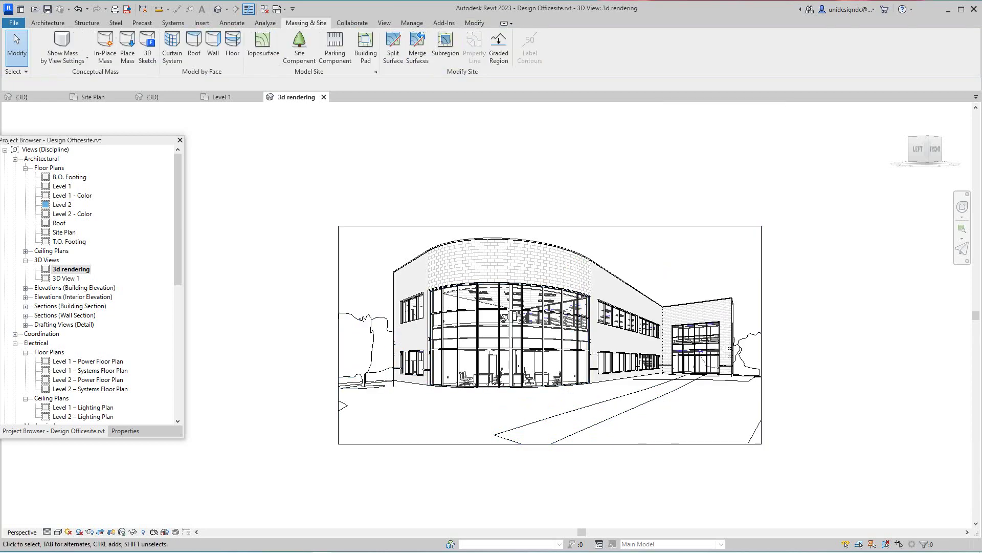
# Extend the camera crop region slightly at its bottom and left edges to include more ground and the side tree
pyautogui.click(577, 444)
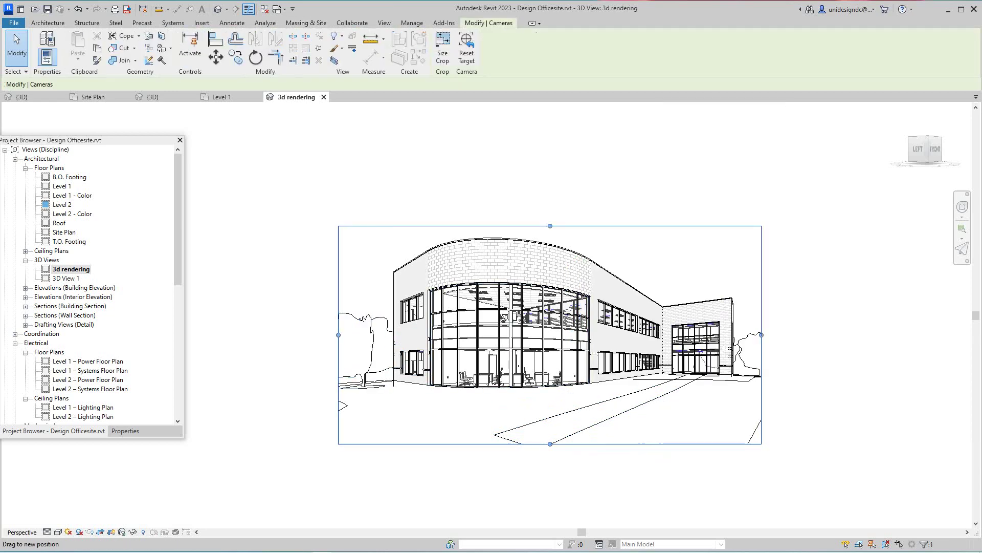
pyautogui.moveTo(577, 444); pyautogui.dragTo(577, 446)
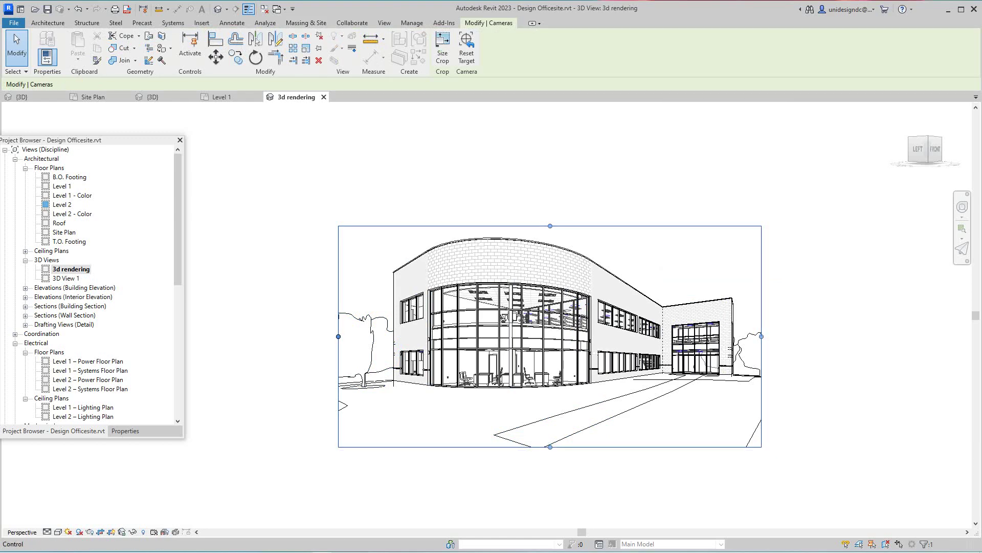
pyautogui.moveTo(338, 336); pyautogui.dragTo(329, 336)
pyautogui.press('Escape')
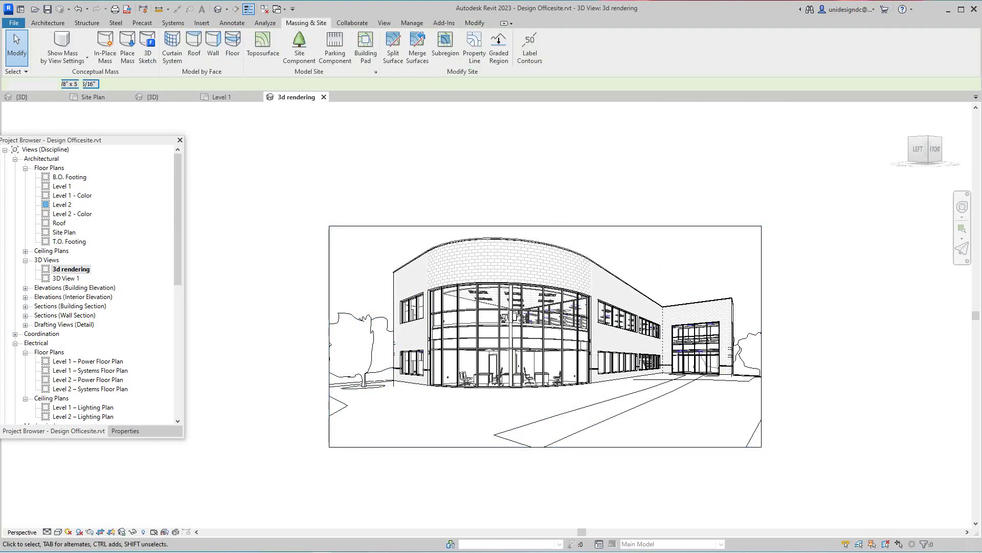
# Raise the top edge of the camera crop region to leave more sky above the roofline
pyautogui.press('z')
pyautogui.press('f')
pyautogui.scroll(-1, 316, 485)
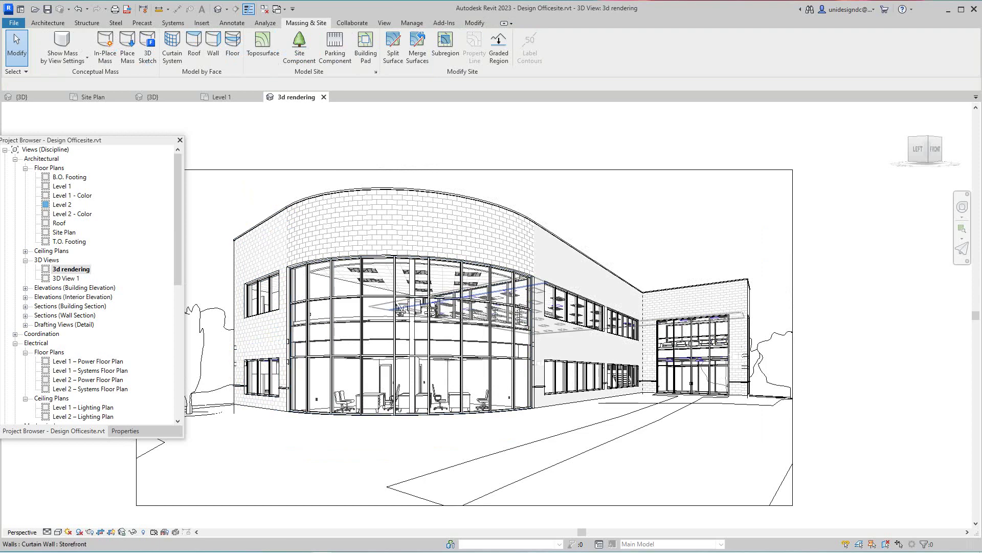
pyautogui.moveTo(457, 330); pyautogui.dragTo(485, 325, button='middle')
pyautogui.scroll(2, 410, 455)
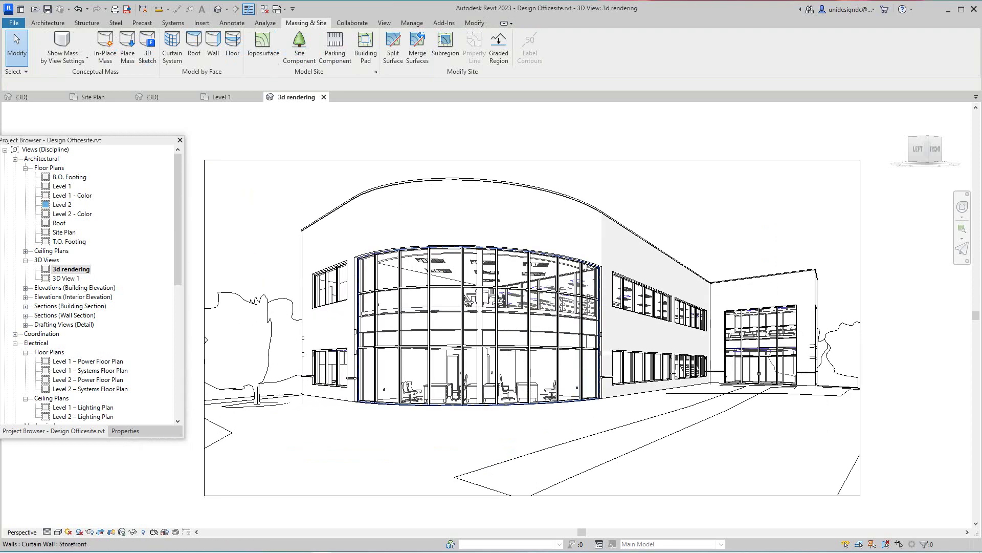
pyautogui.scroll(-1, 409, 456)
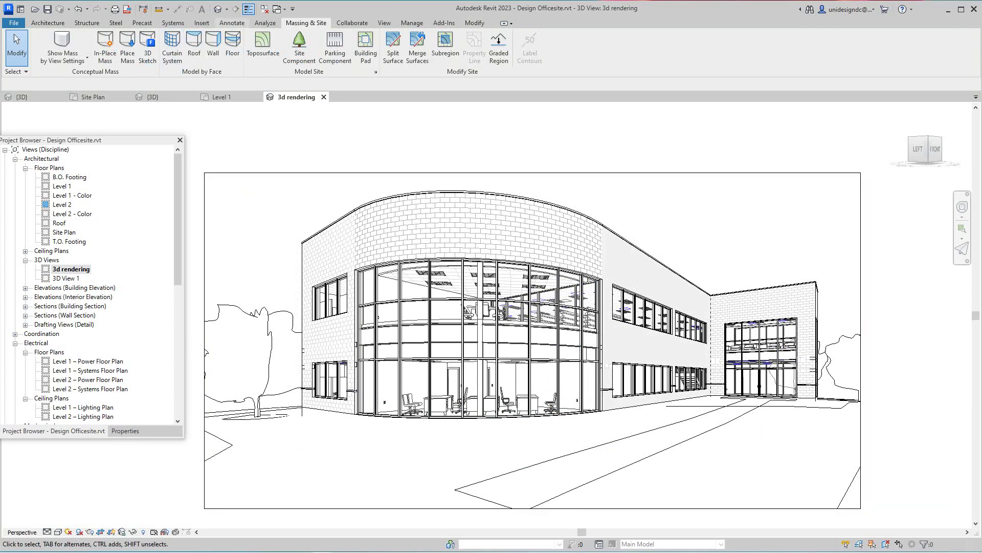
pyautogui.scroll(-1, 286, 278)
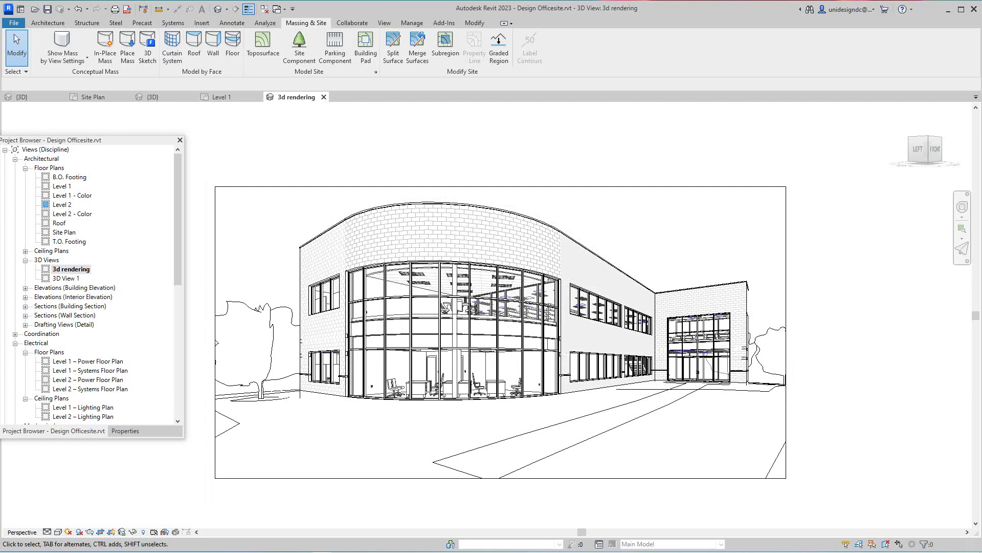
pyautogui.click(481, 186)
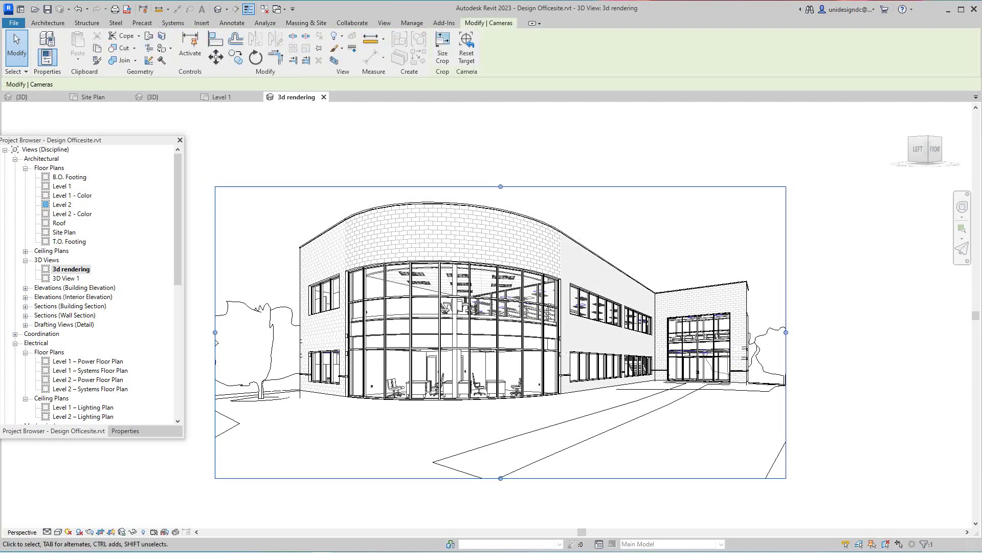
pyautogui.moveTo(501, 186); pyautogui.dragTo(500, 175)
pyautogui.press('Escape')
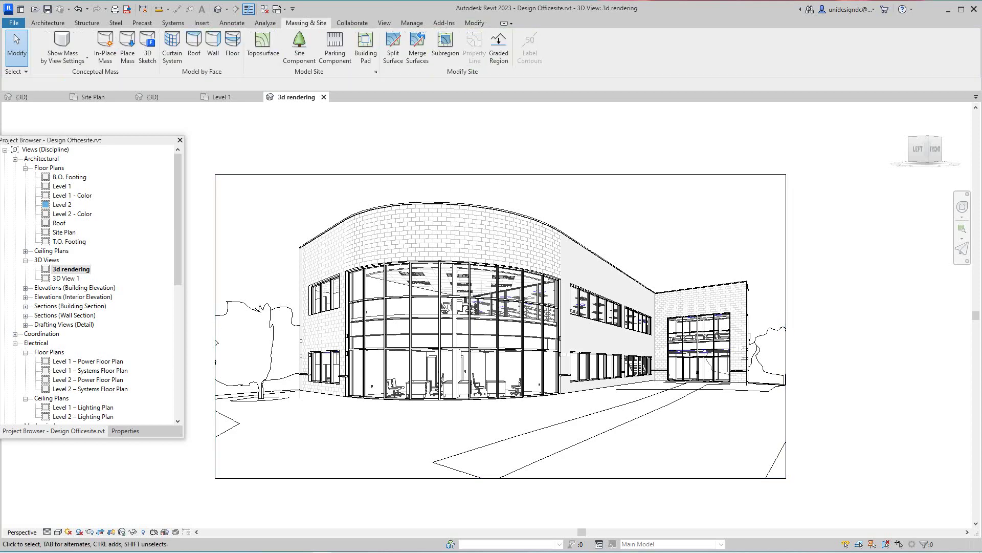
# Set the camera view's detail level to Fine and its visual style to Shaded
pyautogui.scroll(3, 278, 282)
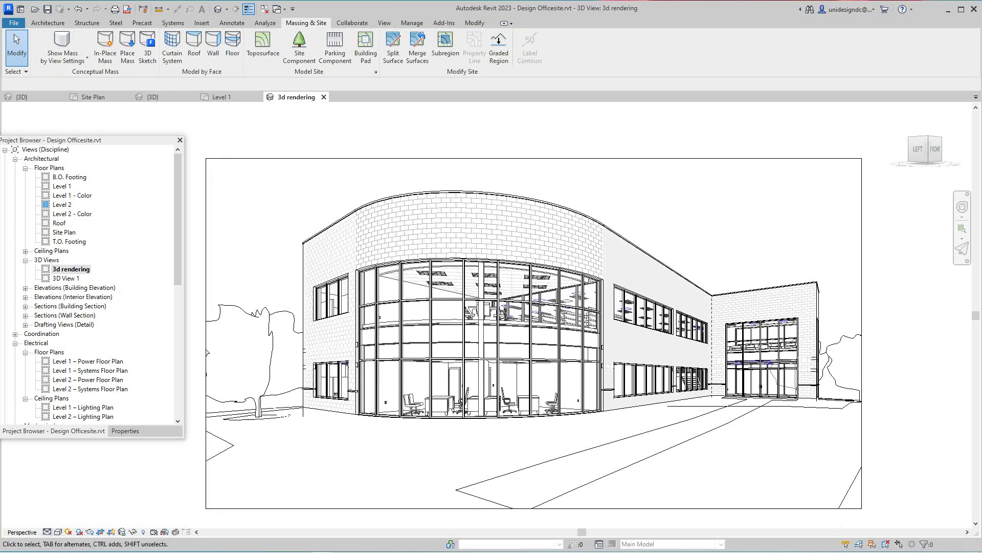
pyautogui.click(47, 532)
pyautogui.click(60, 521)
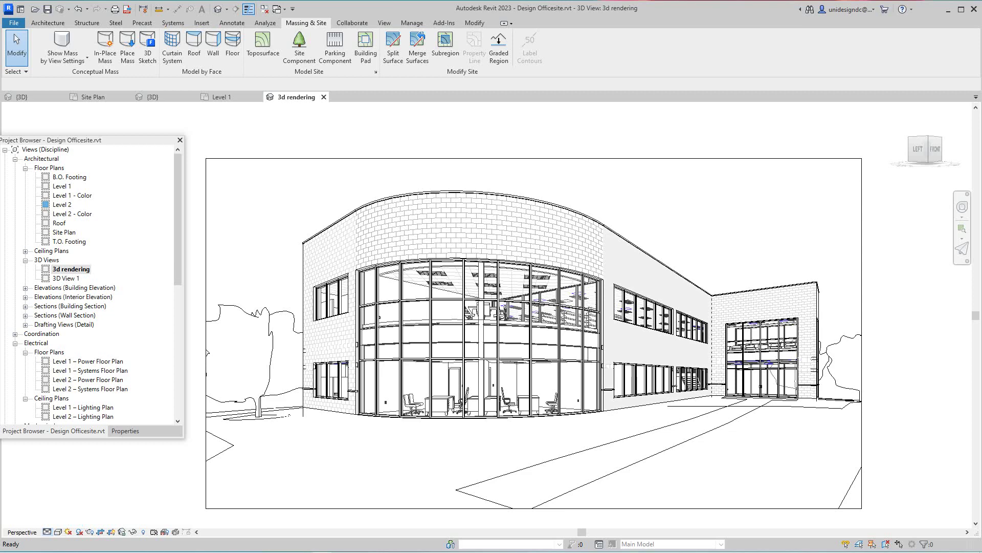
pyautogui.click(58, 532)
pyautogui.click(77, 500)
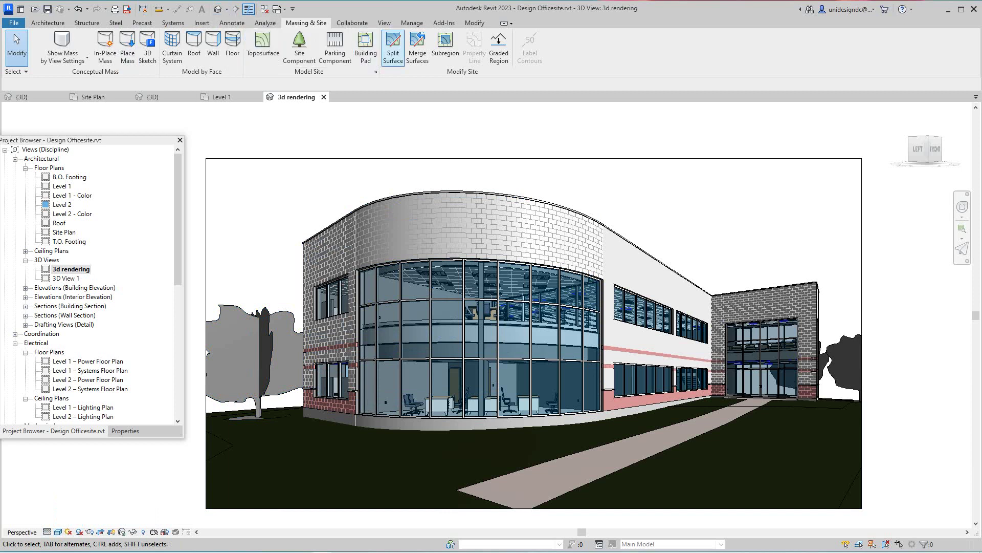
# Open the rendering settings for the camera view and set the quality to Medium
pyautogui.click(384, 22)
pyautogui.press('r')
pyautogui.press('r')
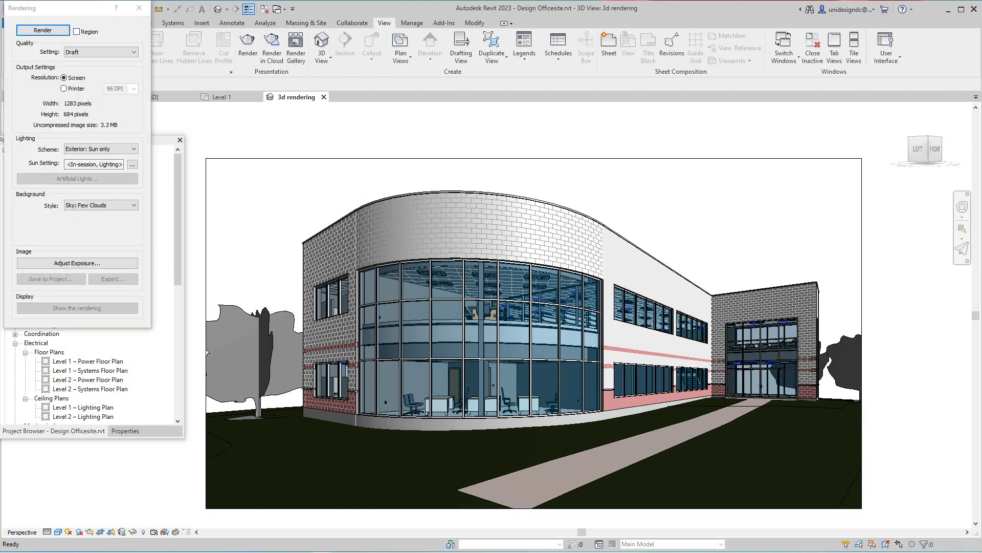
pyautogui.moveTo(91, 8); pyautogui.dragTo(207, 61)
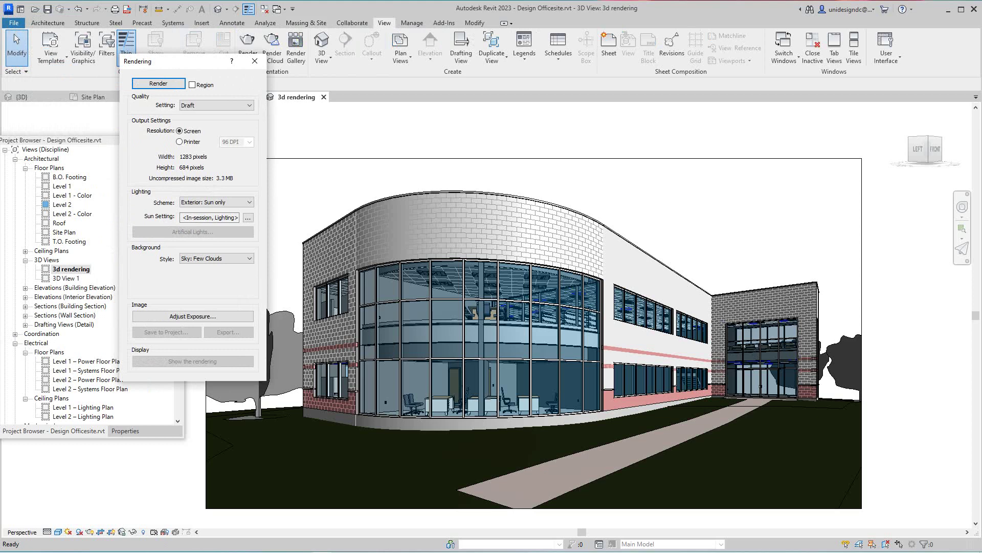
pyautogui.click(249, 106)
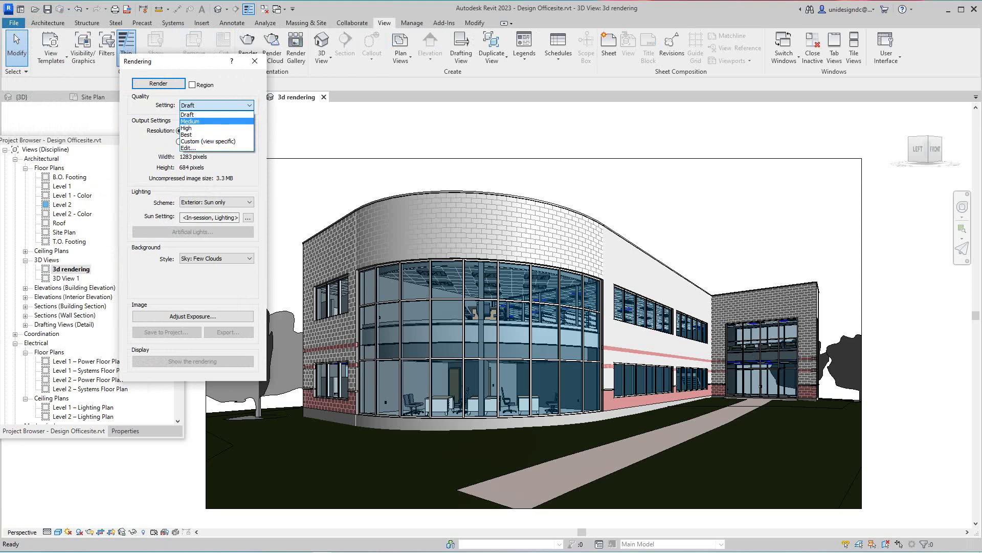
pyautogui.click(205, 122)
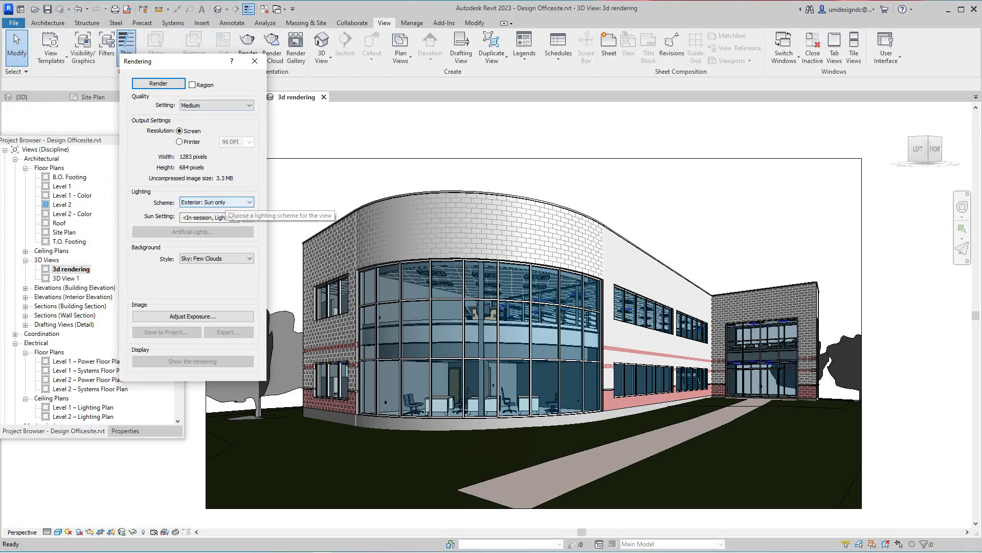
# Render the view with the Exterior: Sun and Artificial lighting scheme and move the progress dialog clear of the image
pyautogui.click(249, 202)
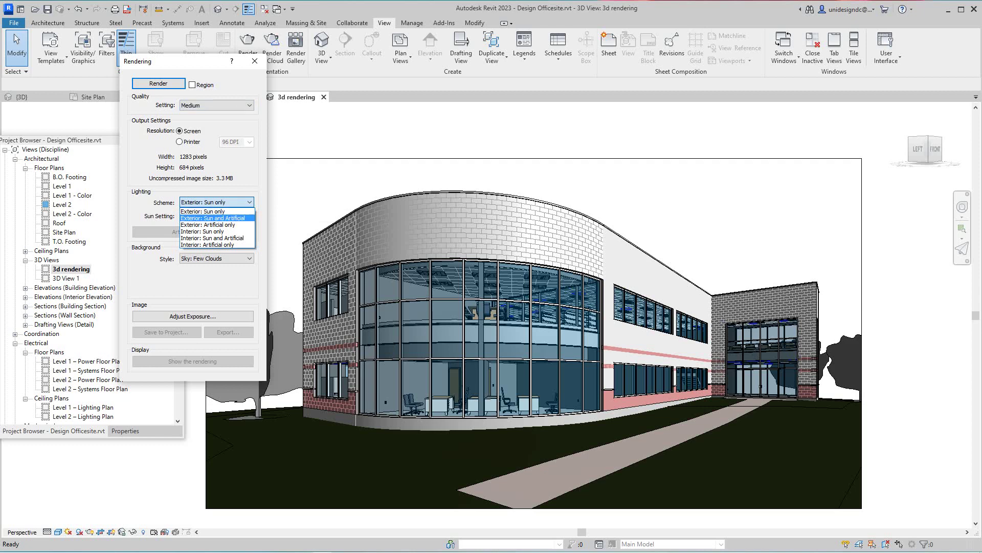
pyautogui.click(212, 218)
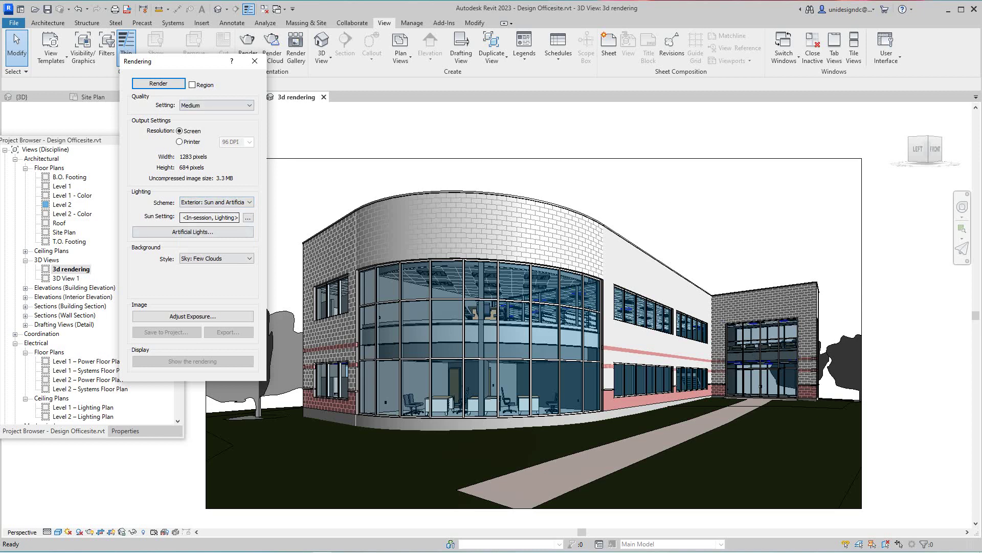
pyautogui.click(165, 84)
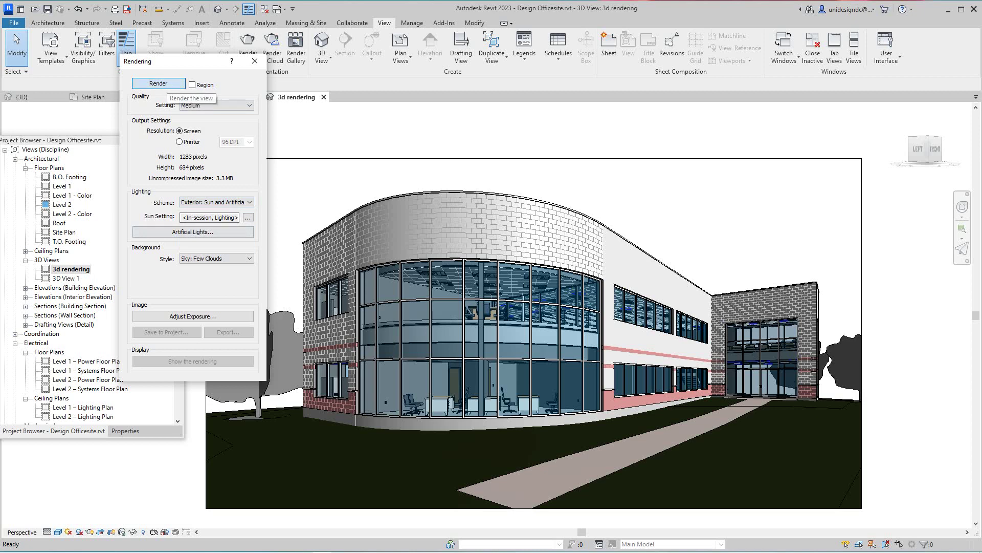
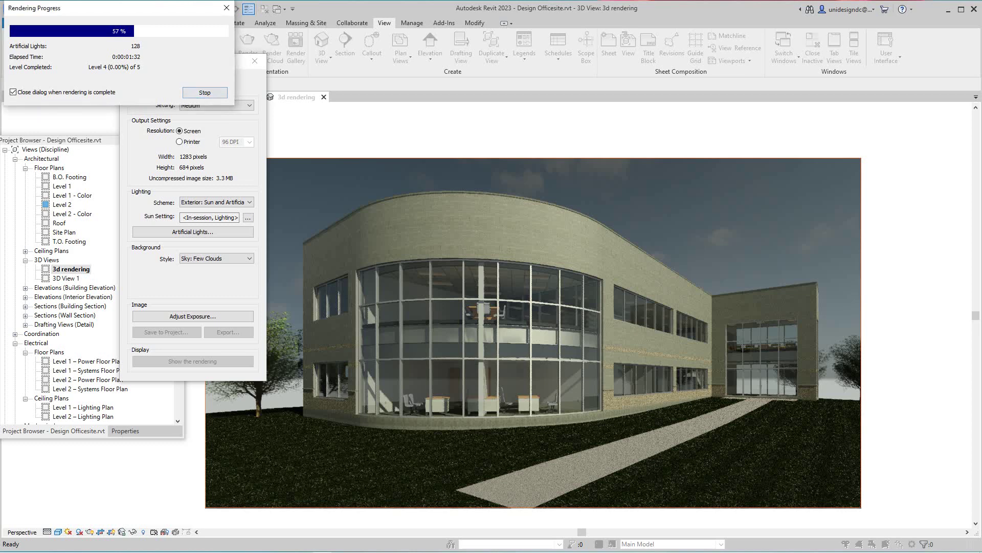
pyautogui.moveTo(183, 9); pyautogui.dragTo(875, 46)
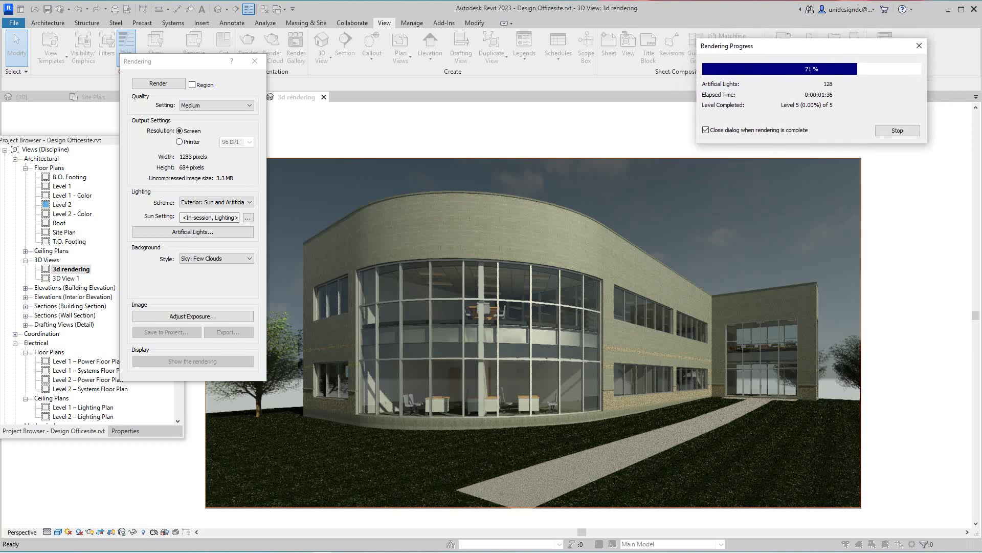